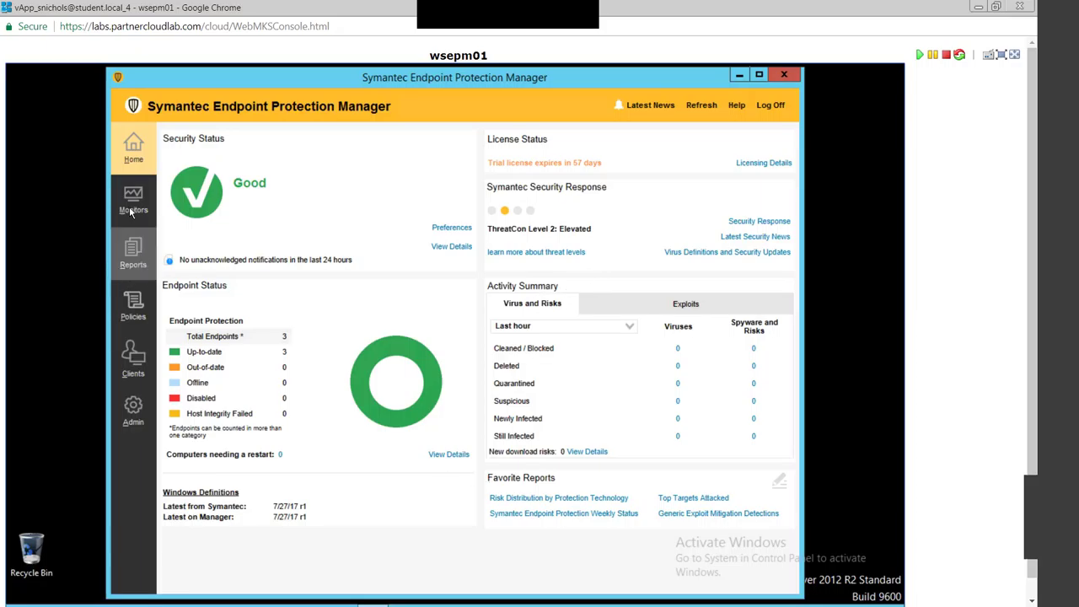
# Step: Review the policies and settings assigned to the Default Group under My Company
pyautogui.click(134, 361)
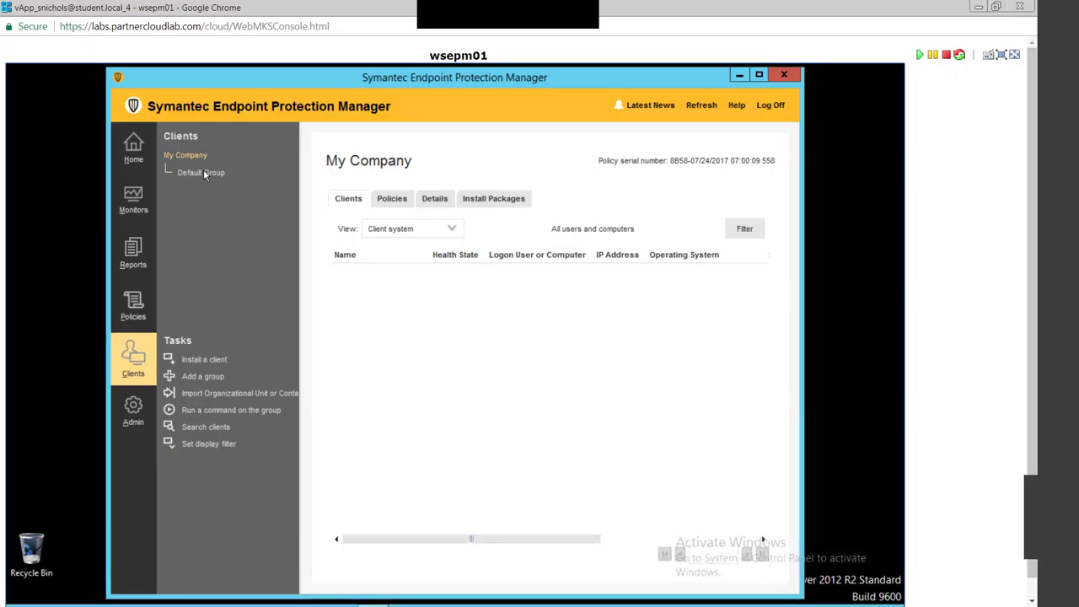
pyautogui.click(203, 173)
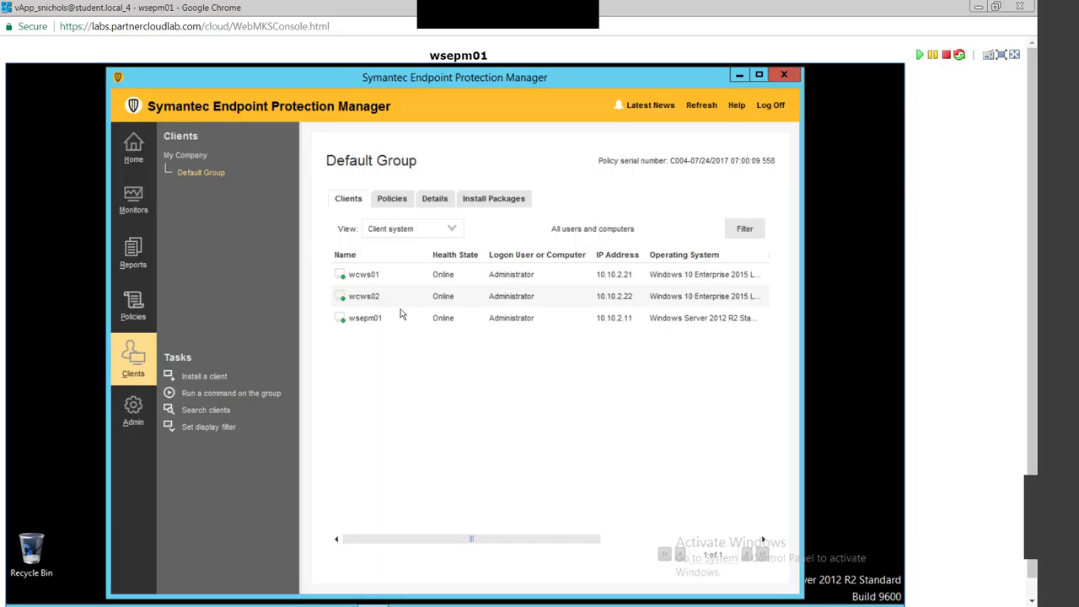
pyautogui.click(391, 199)
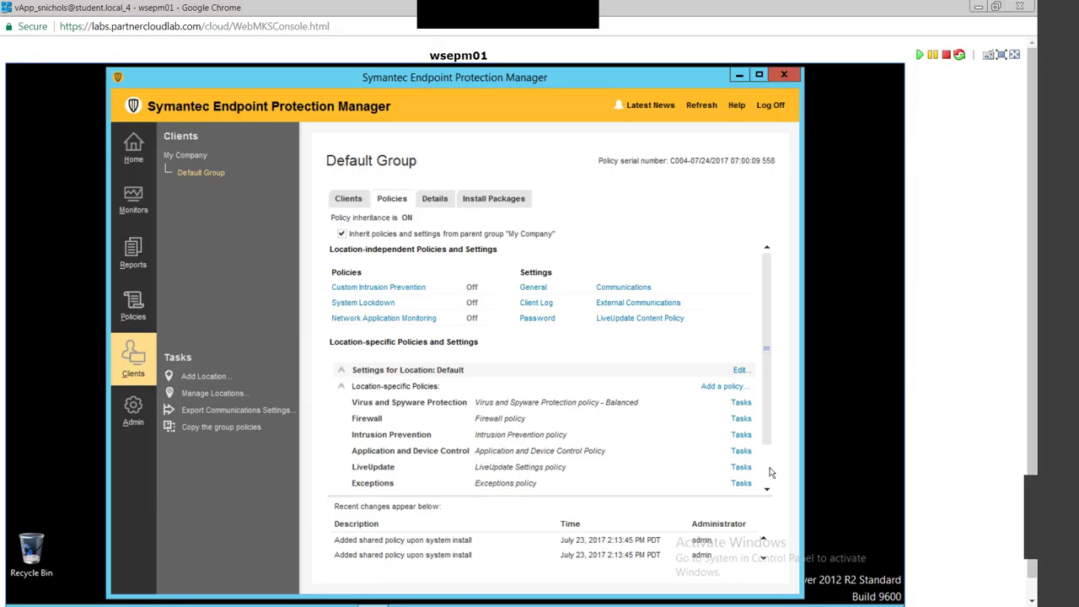
pyautogui.scroll(-2, 761, 427)
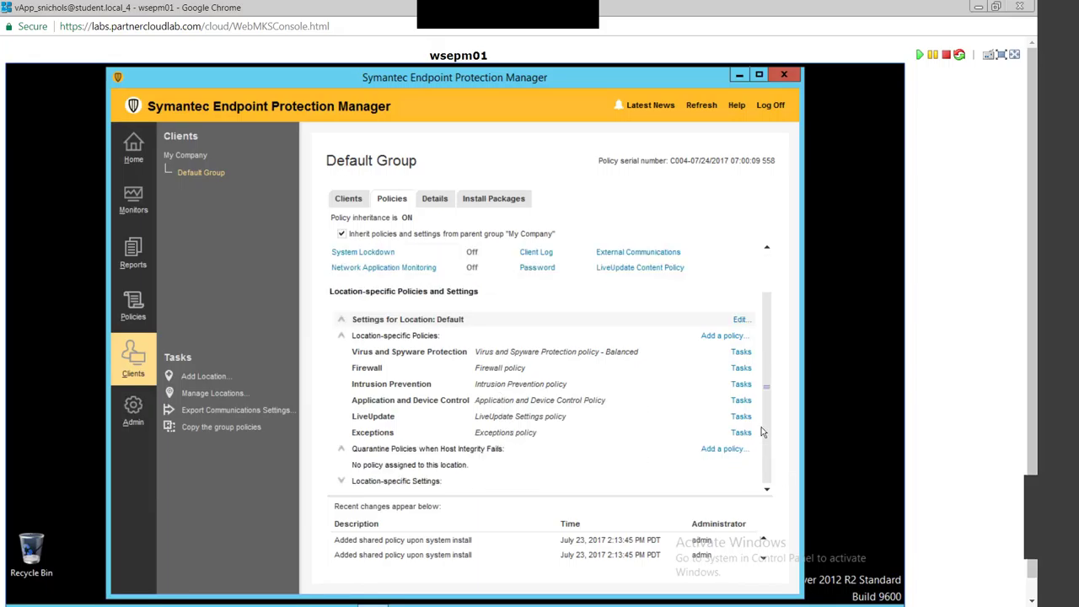
pyautogui.scroll(2, 766, 267)
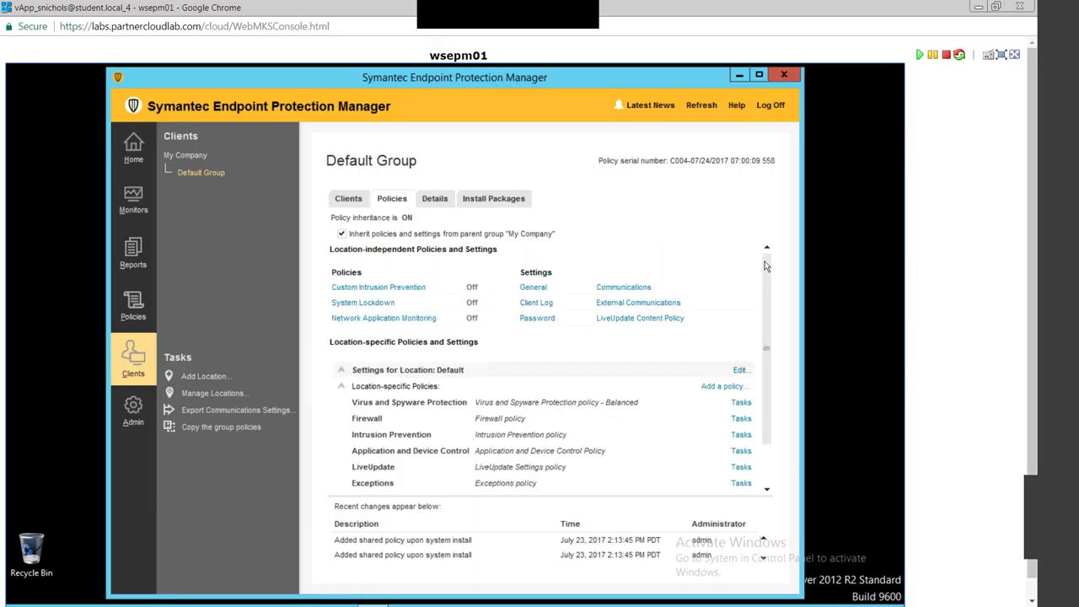
# Step: Examine the Windows server settings and schedule in the Default Group's LiveUpdate policy, leaving it without making changes
pyautogui.click(511, 472)
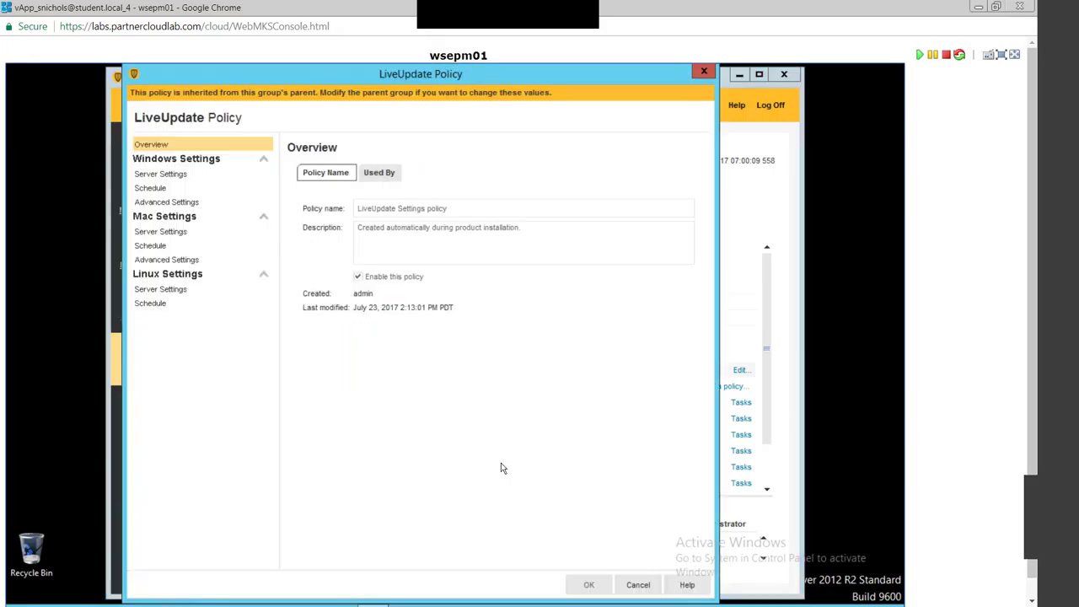
pyautogui.click(183, 175)
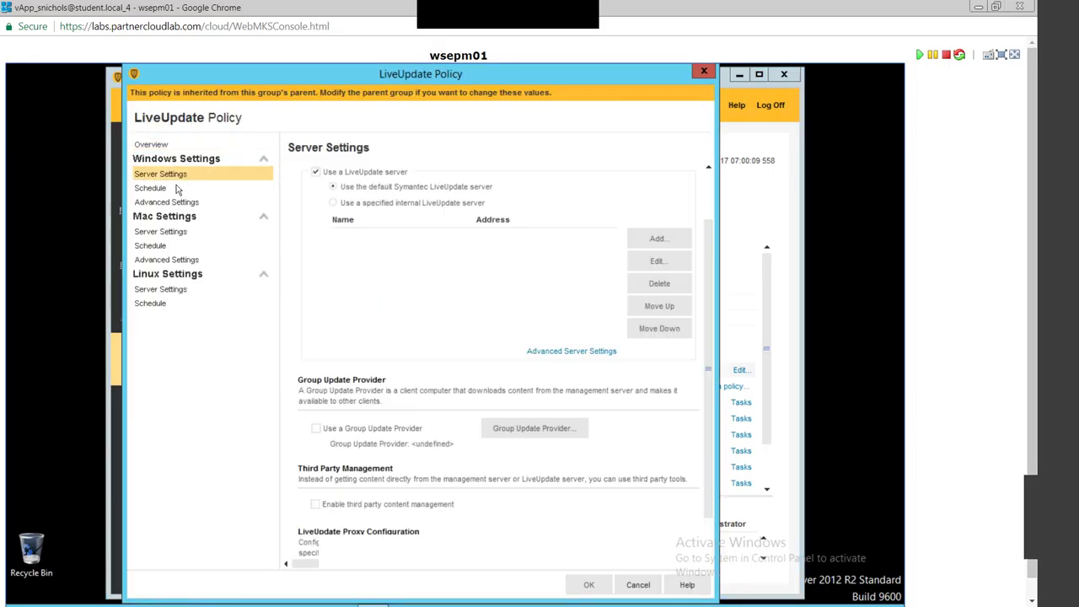
pyautogui.click(151, 188)
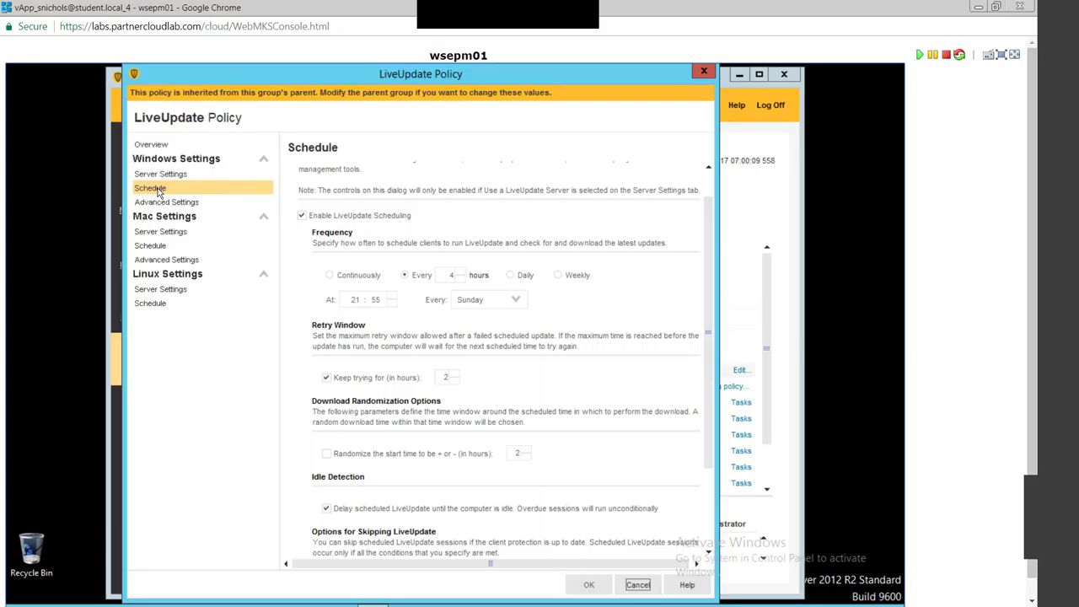
pyautogui.scroll(-3, 709, 513)
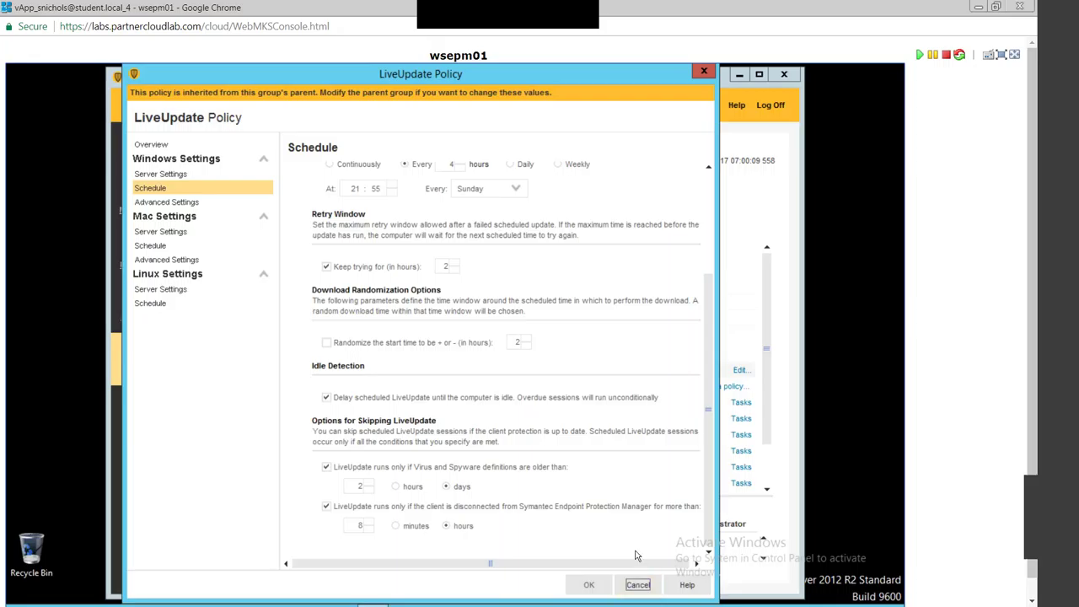
pyautogui.click(637, 585)
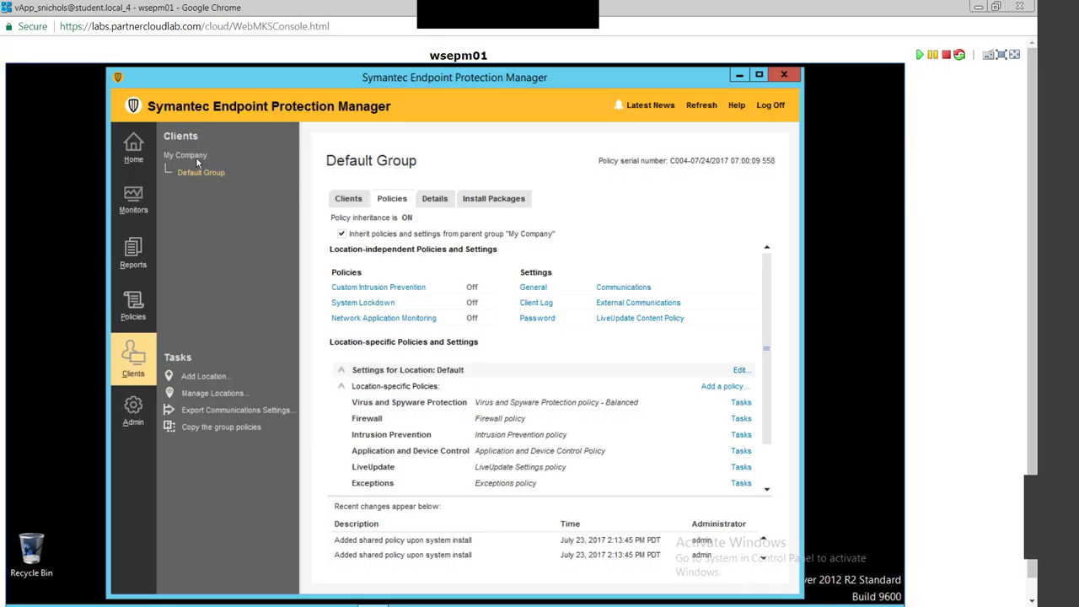
# Step: Inspect the Default Group's clients in the Client status view, return to the Client system view, and select wcws01
pyautogui.click(348, 199)
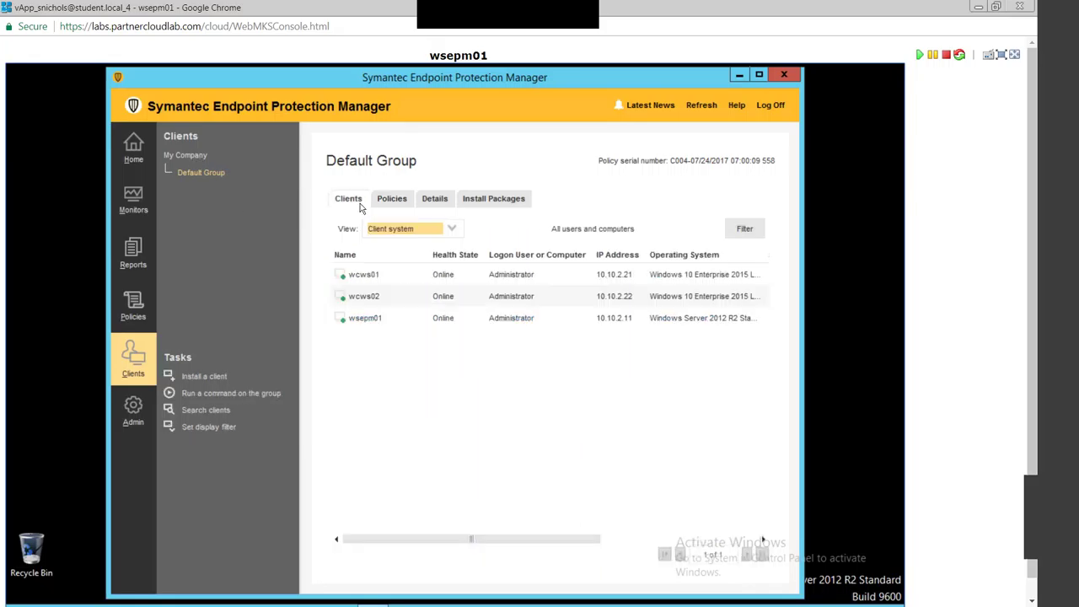
pyautogui.click(379, 281)
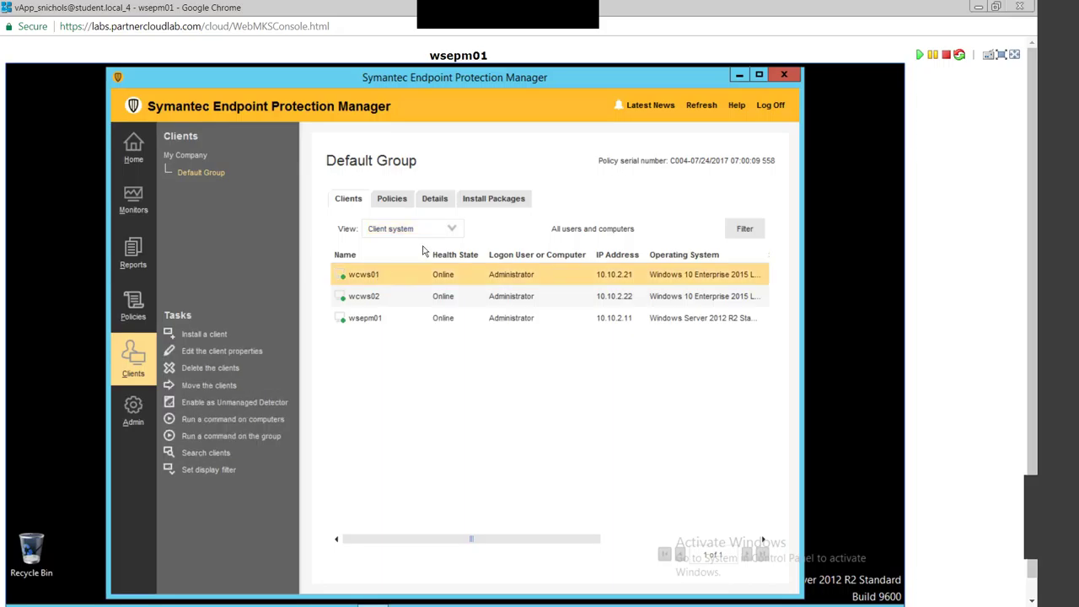
pyautogui.click(452, 230)
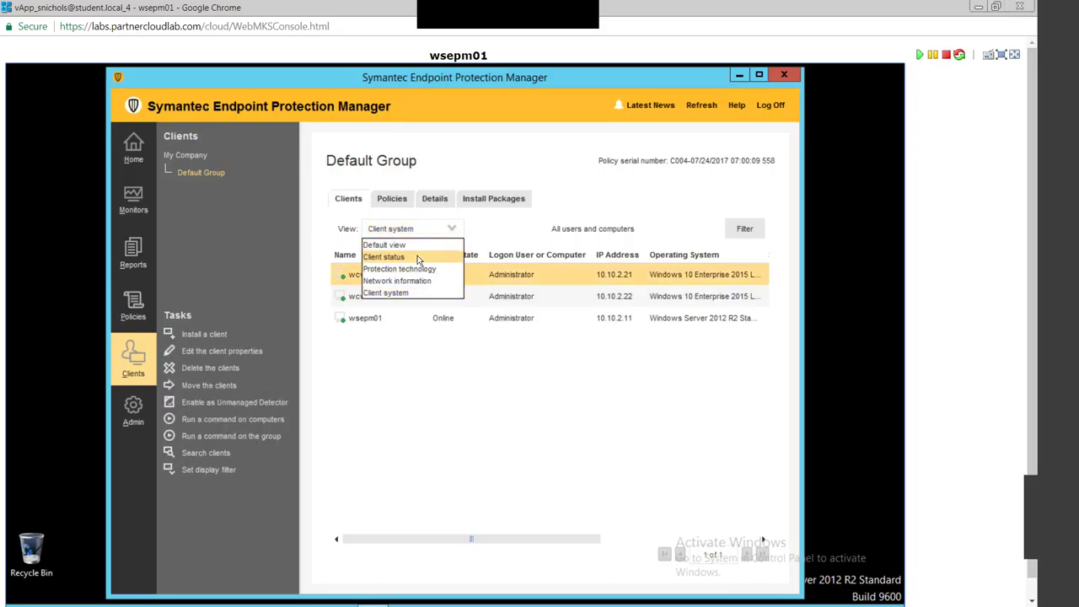
pyautogui.click(418, 258)
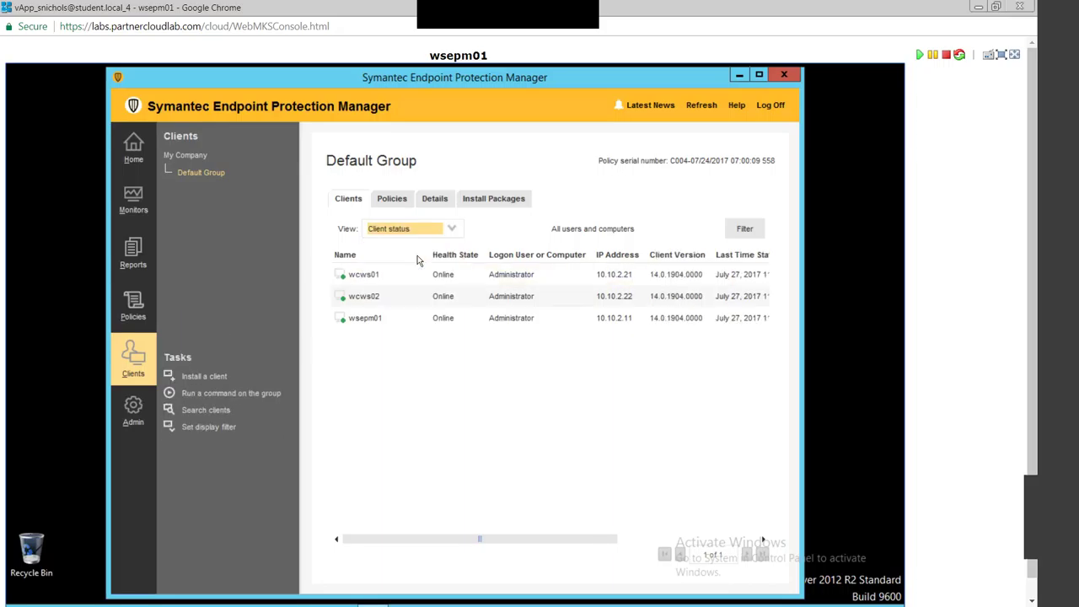
pyautogui.click(452, 230)
pyautogui.click(431, 299)
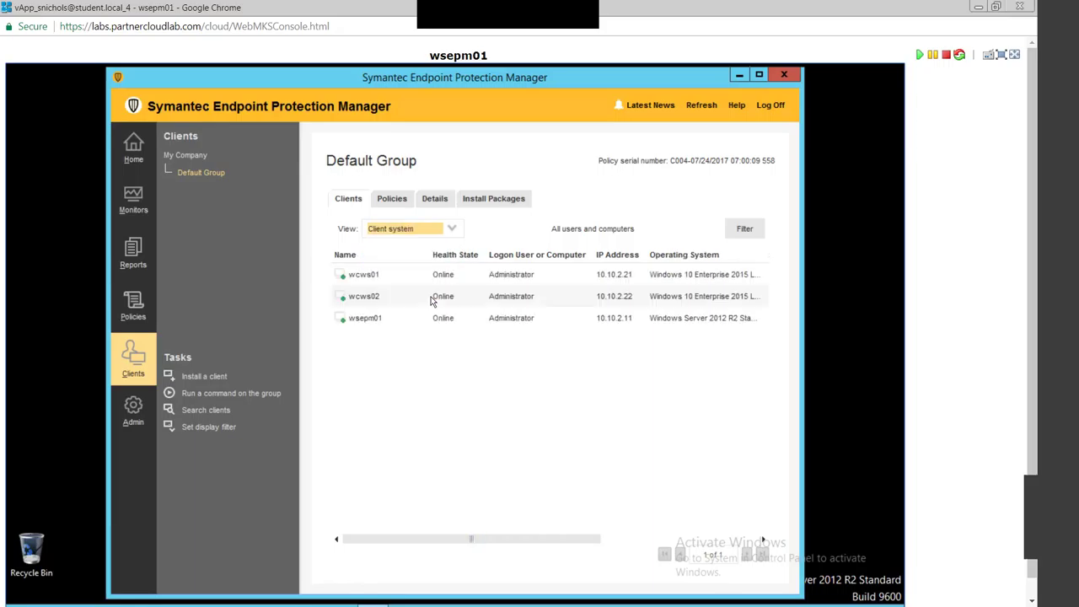
pyautogui.click(718, 274)
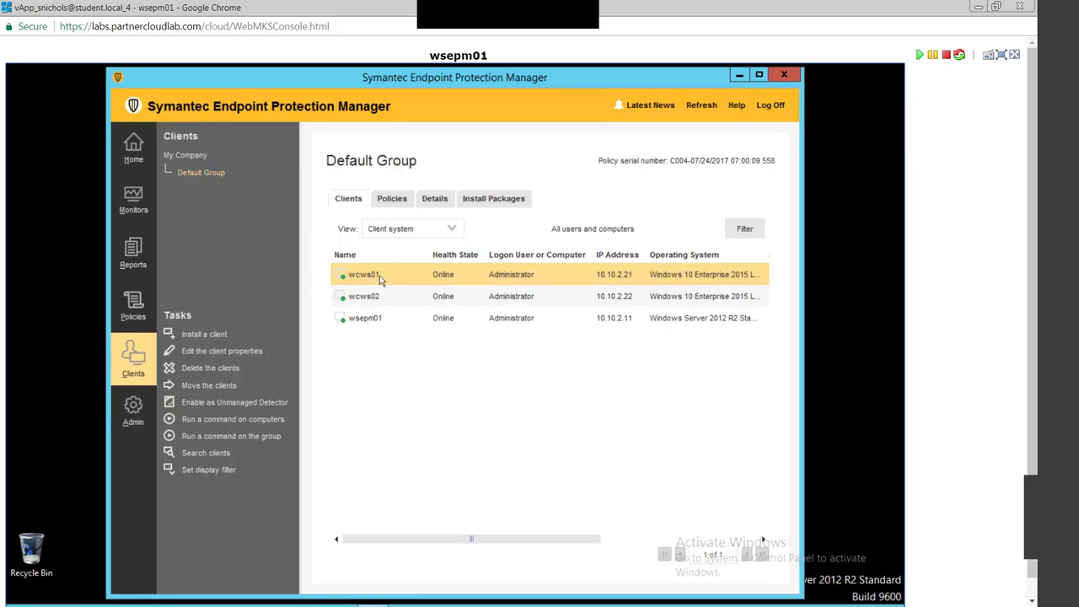
pyautogui.moveTo(380, 276); pyautogui.dragTo(184, 156)
# Step: Add a group named Laptops under My Company
pyautogui.rightClick(185, 155)
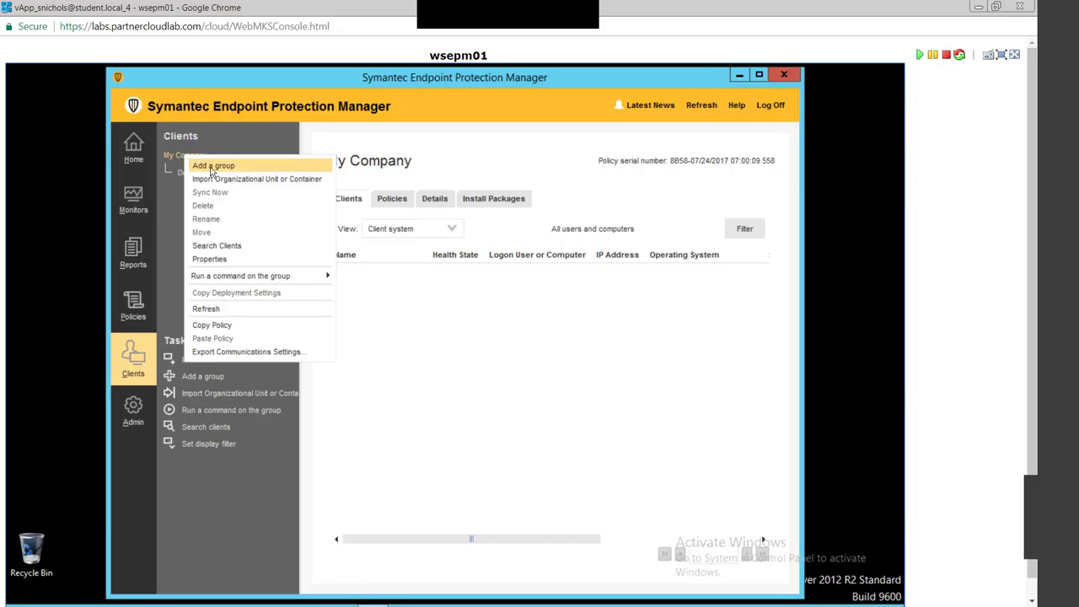
pyautogui.click(212, 168)
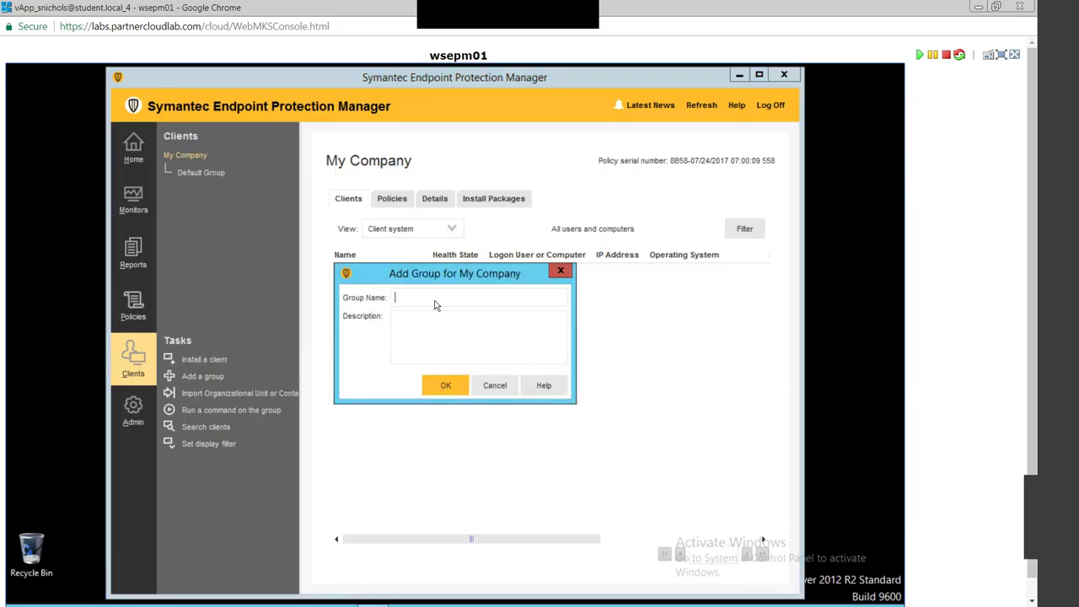
pyautogui.write('Laptops')
pyautogui.press('Return')
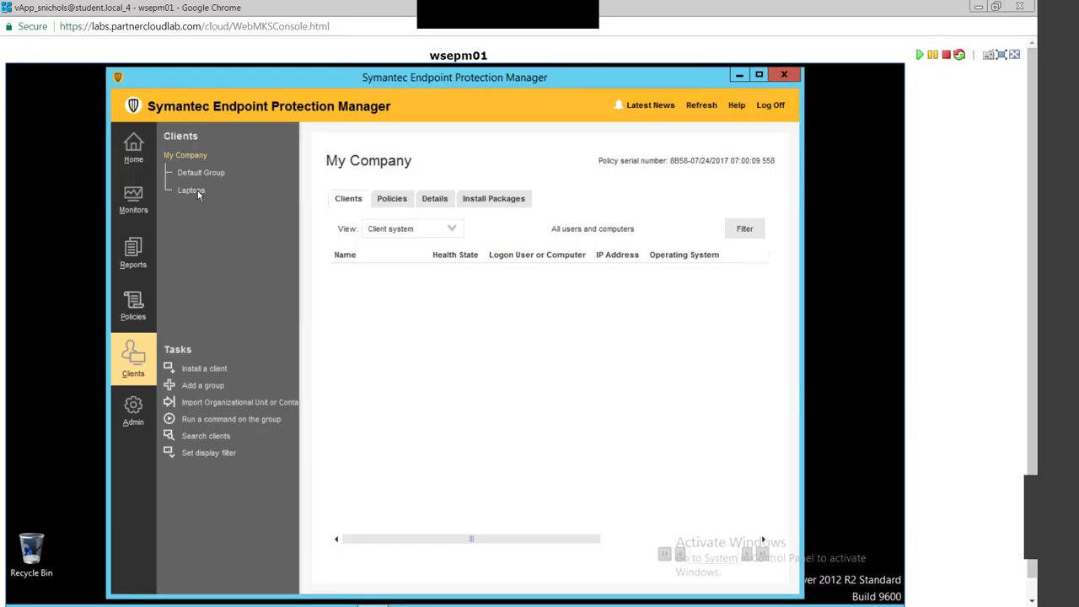
# Step: Check the inherited policies of the Laptops group and return to its client list
pyautogui.click(197, 190)
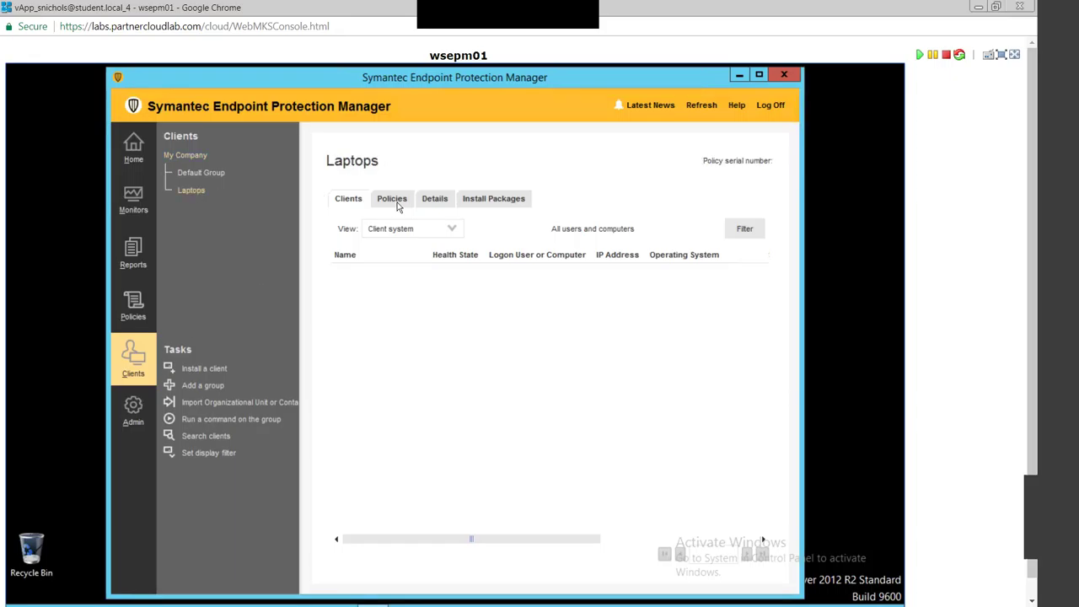
pyautogui.click(400, 202)
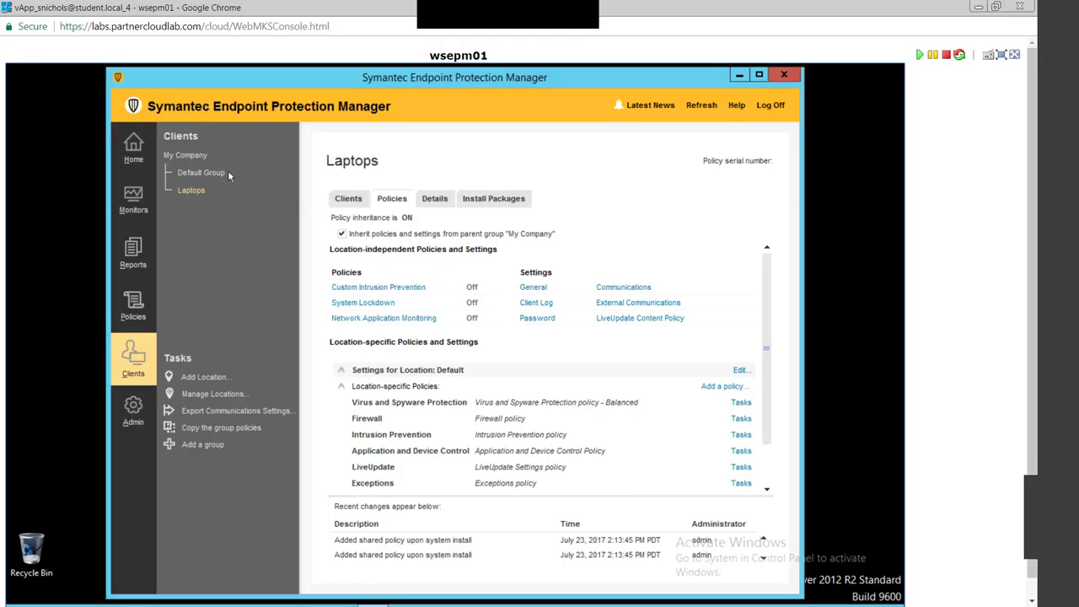
pyautogui.click(348, 199)
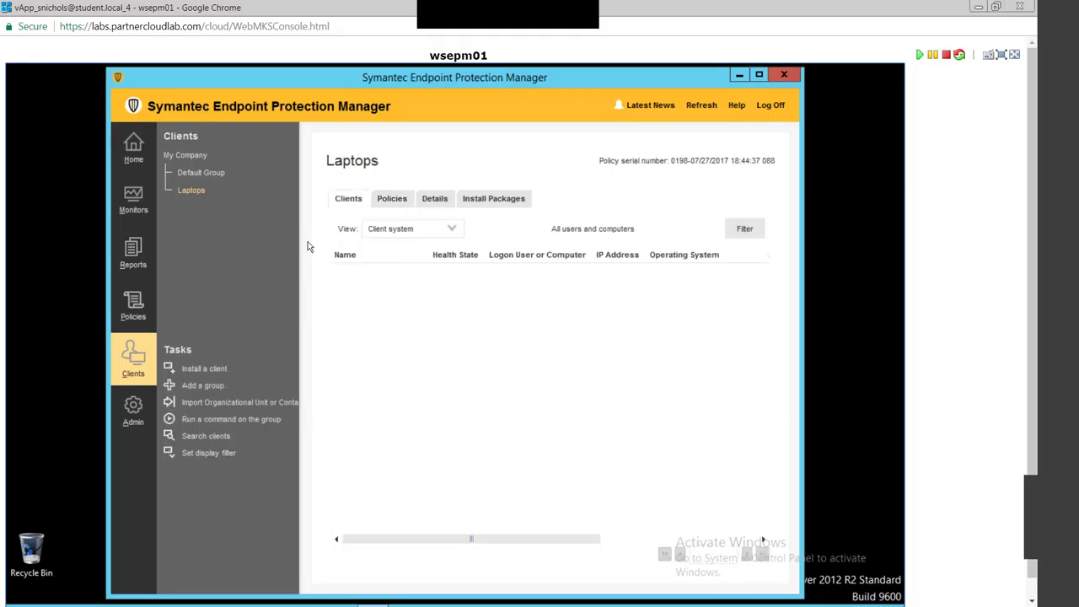
# Step: Examine which groups use the shared LiveUpdate Settings policy in both tree and list view, leaving the policy without changes
pyautogui.click(132, 309)
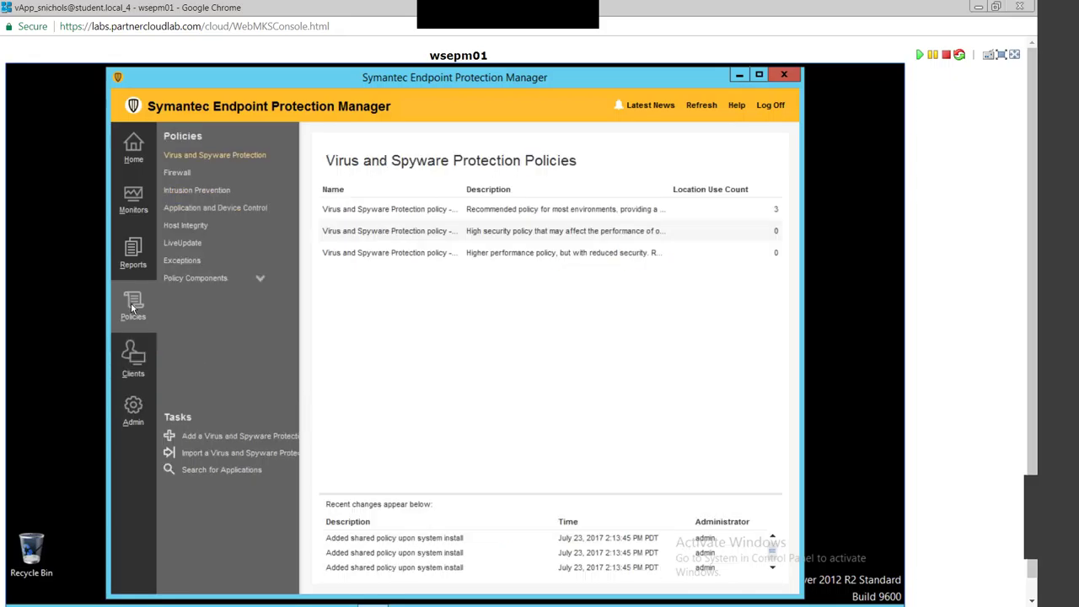
pyautogui.click(186, 244)
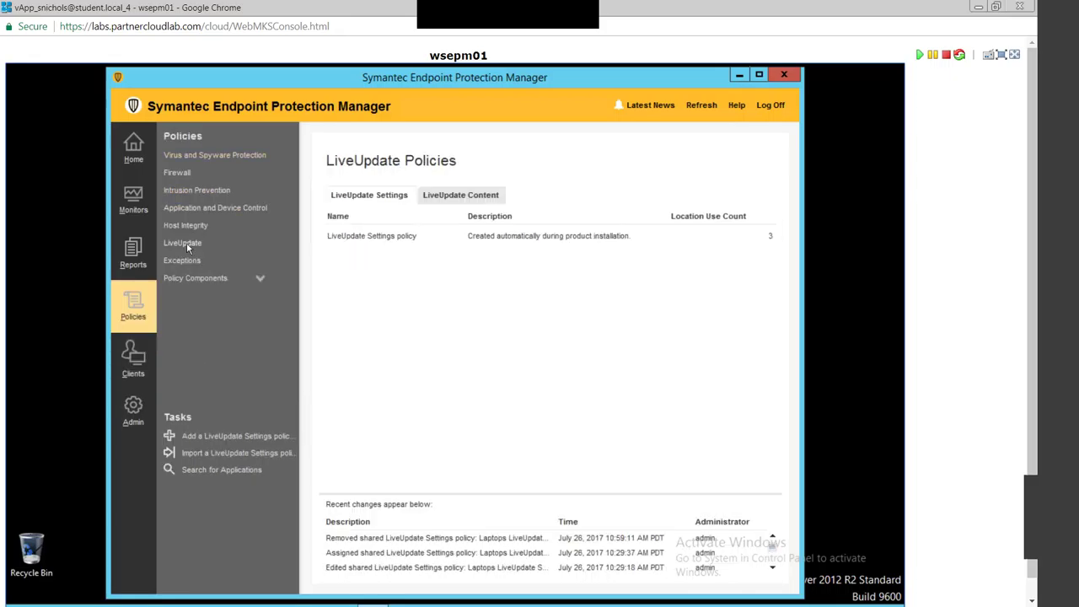
pyautogui.click(401, 247)
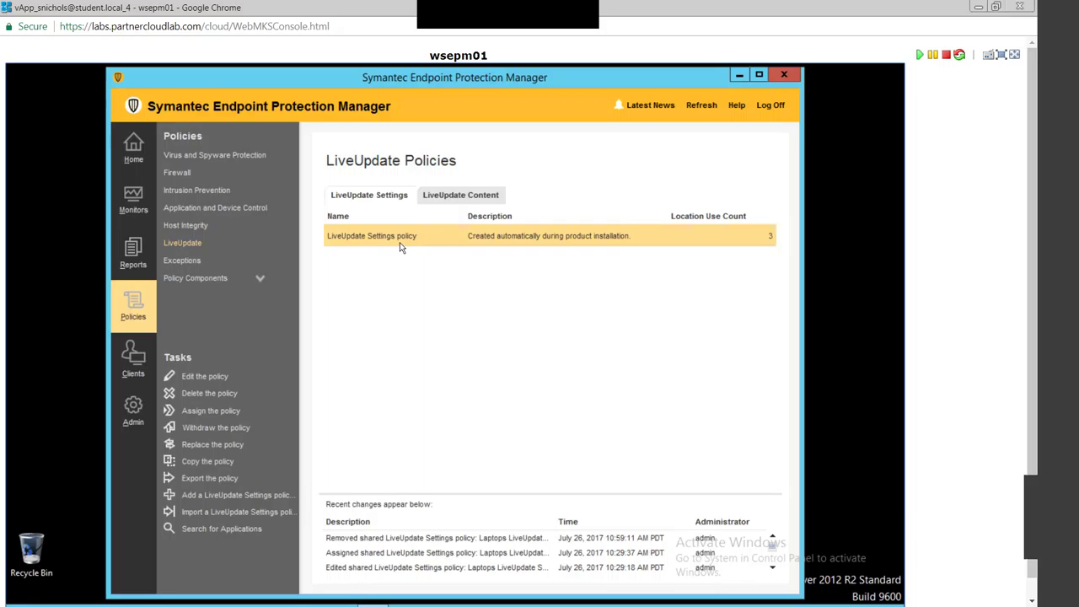
pyautogui.doubleClick(396, 239)
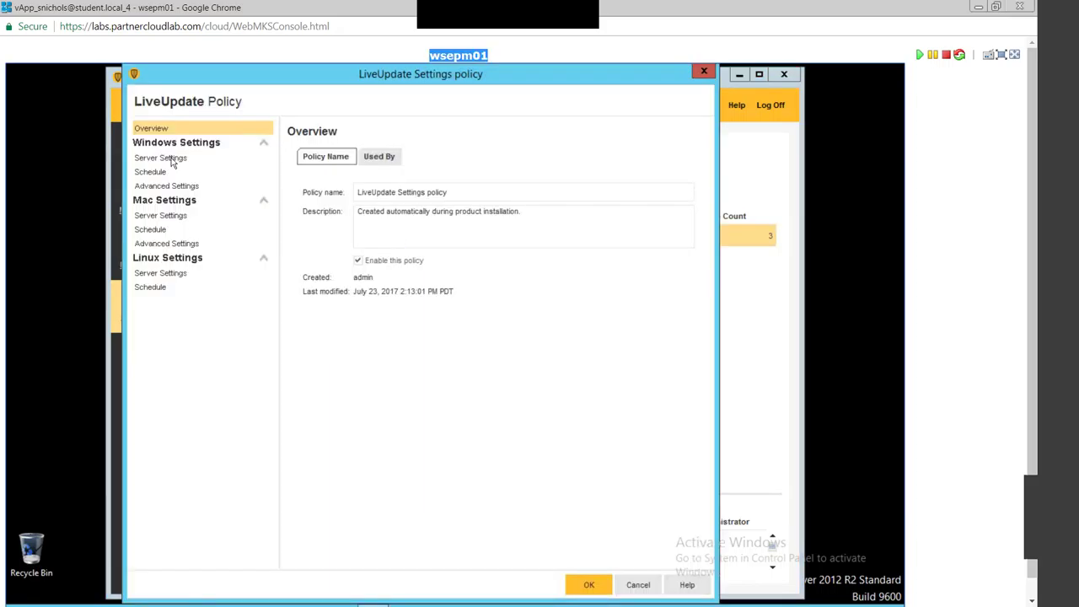
pyautogui.click(381, 158)
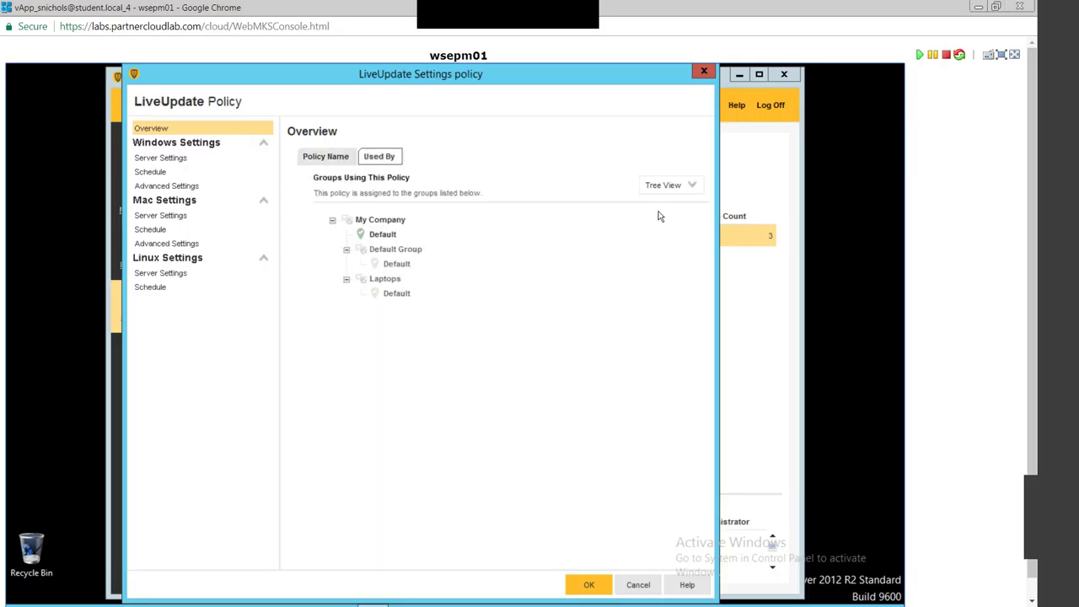
pyautogui.click(694, 187)
pyautogui.click(680, 213)
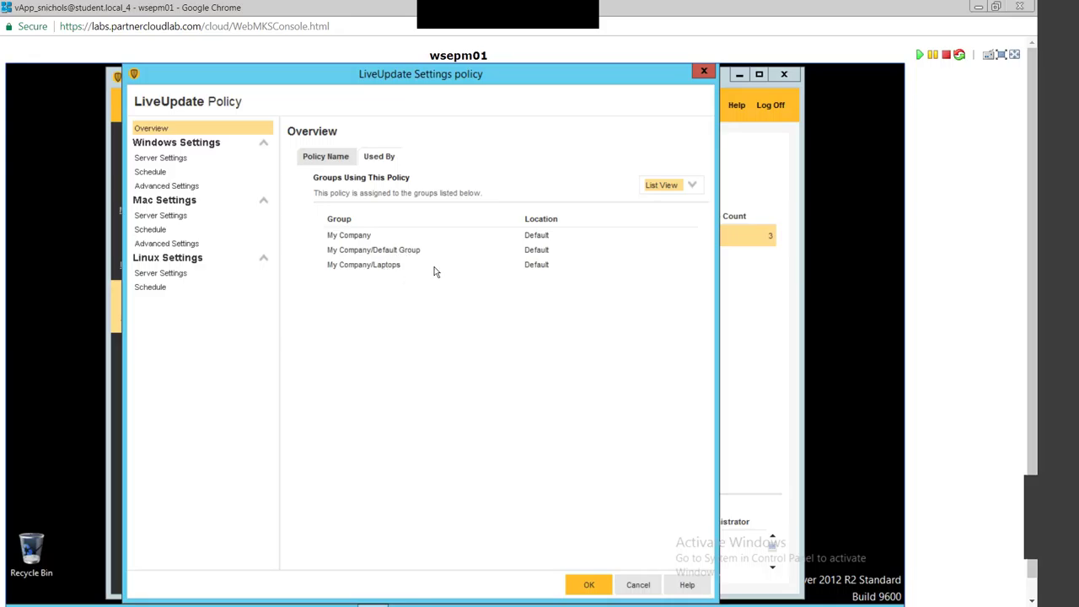
pyautogui.click(638, 585)
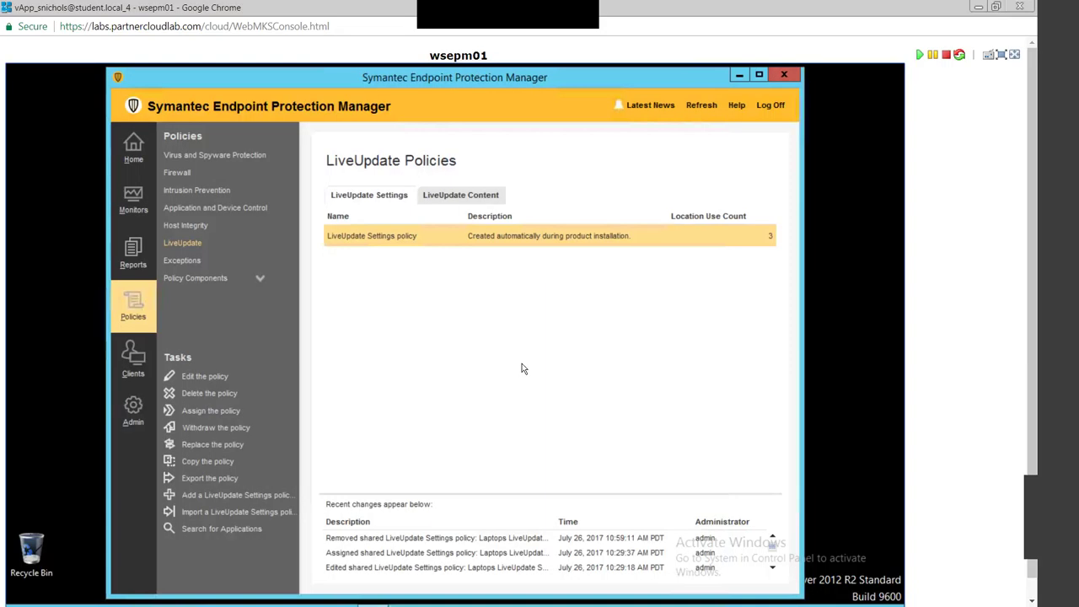
# Step: Duplicate the LiveUpdate Settings policy by copying and pasting it among the LiveUpdate policies
pyautogui.rightClick(377, 238)
pyautogui.click(396, 288)
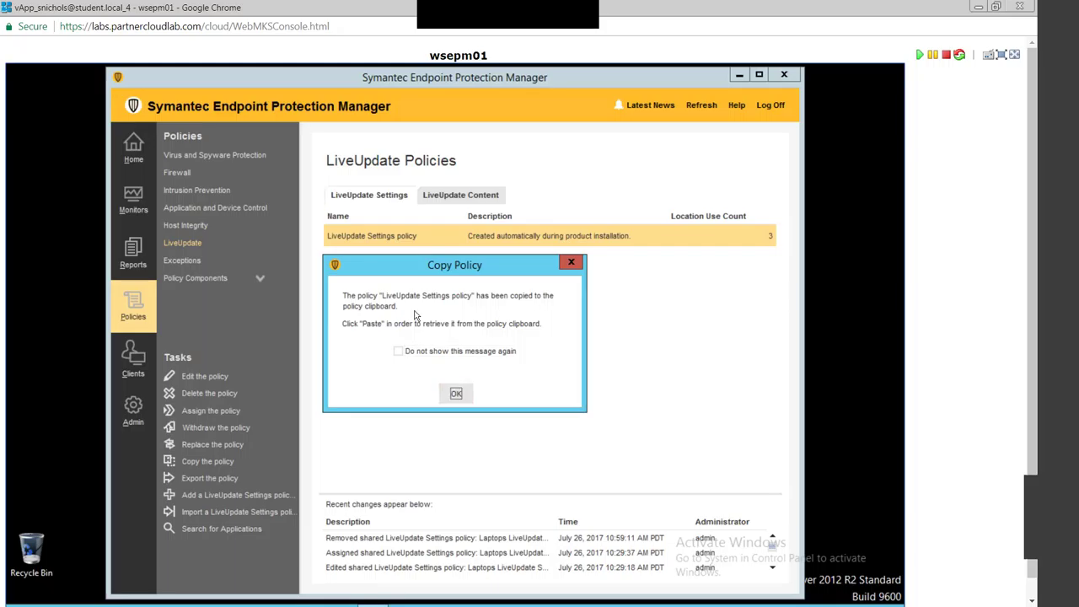
pyautogui.click(457, 394)
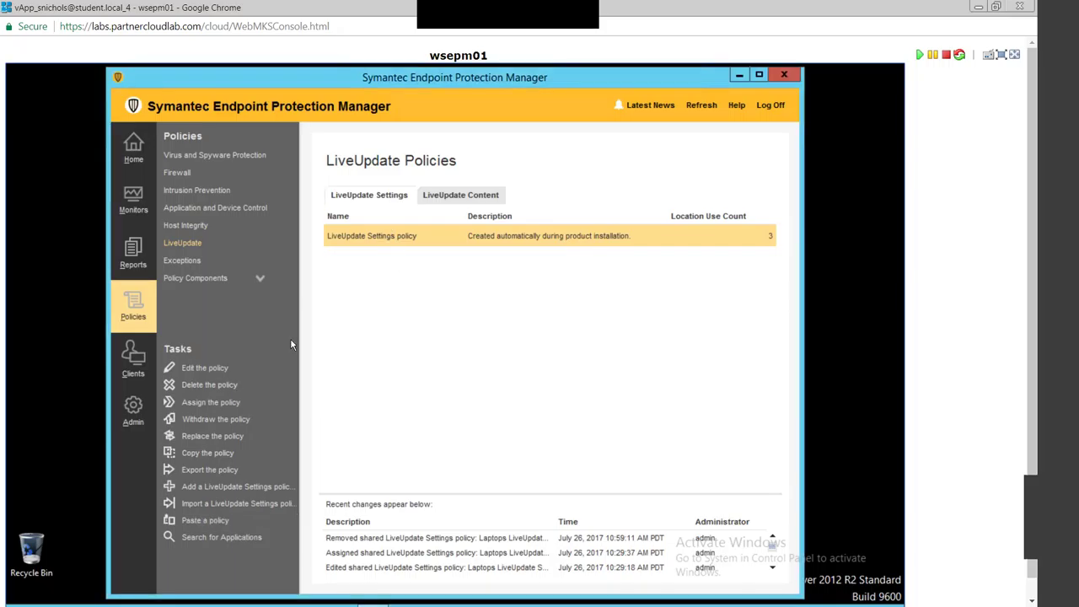
pyautogui.click(190, 520)
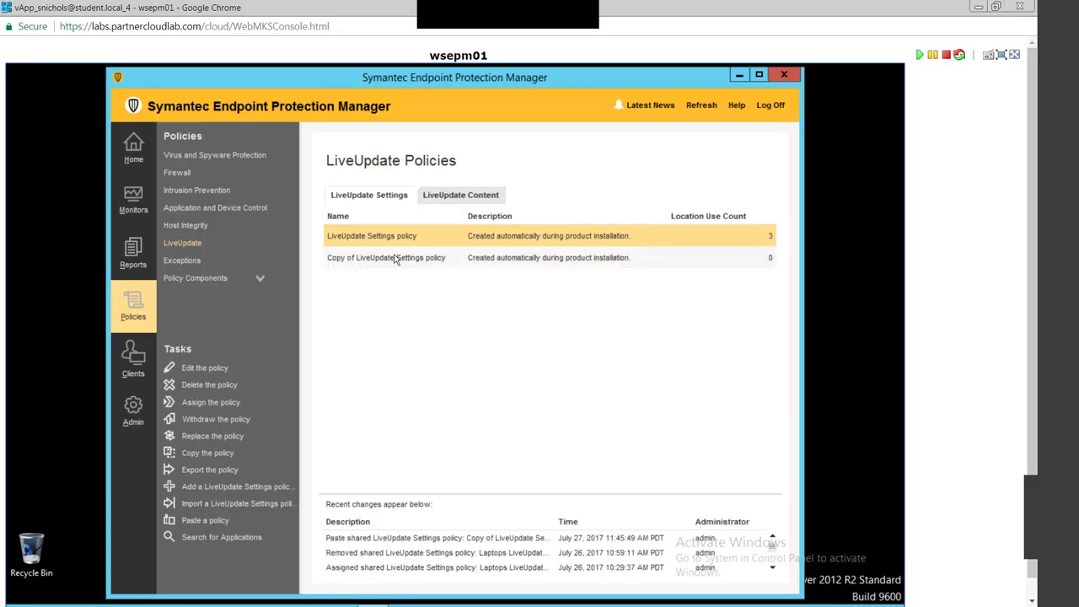
# Step: Open the copied LiveUpdate Settings policy for editing and rename it Laptops LiveUpdate Settings policy
pyautogui.click(424, 253)
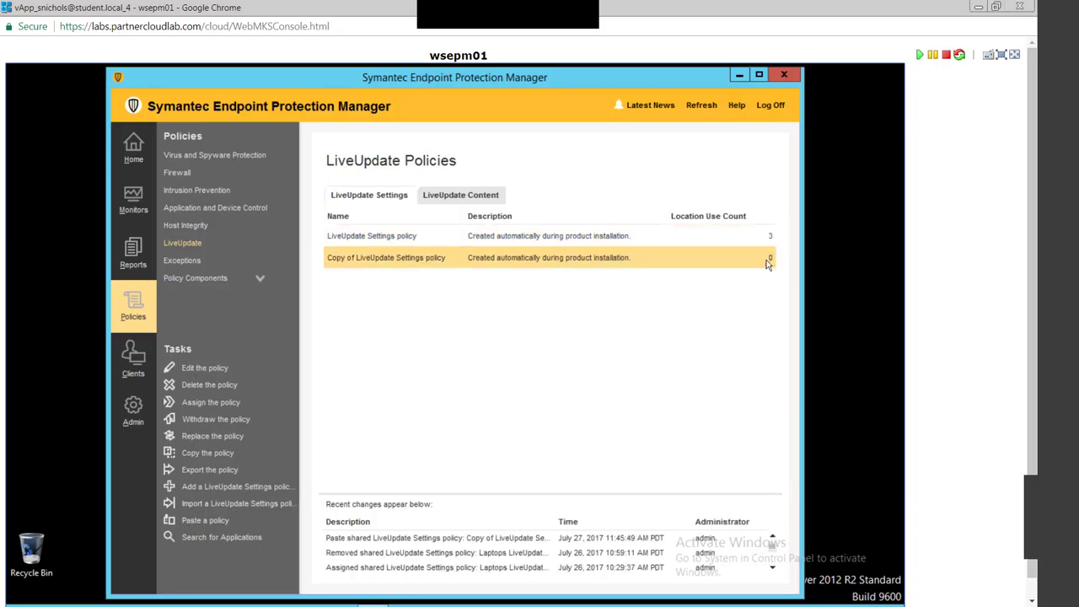
pyautogui.doubleClick(403, 258)
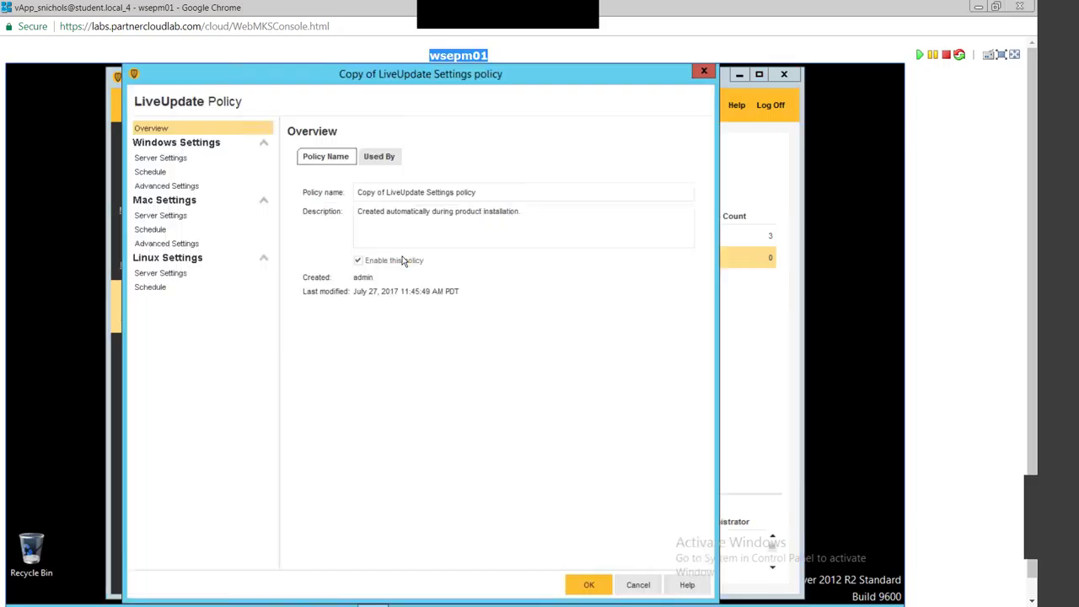
pyautogui.click(382, 193)
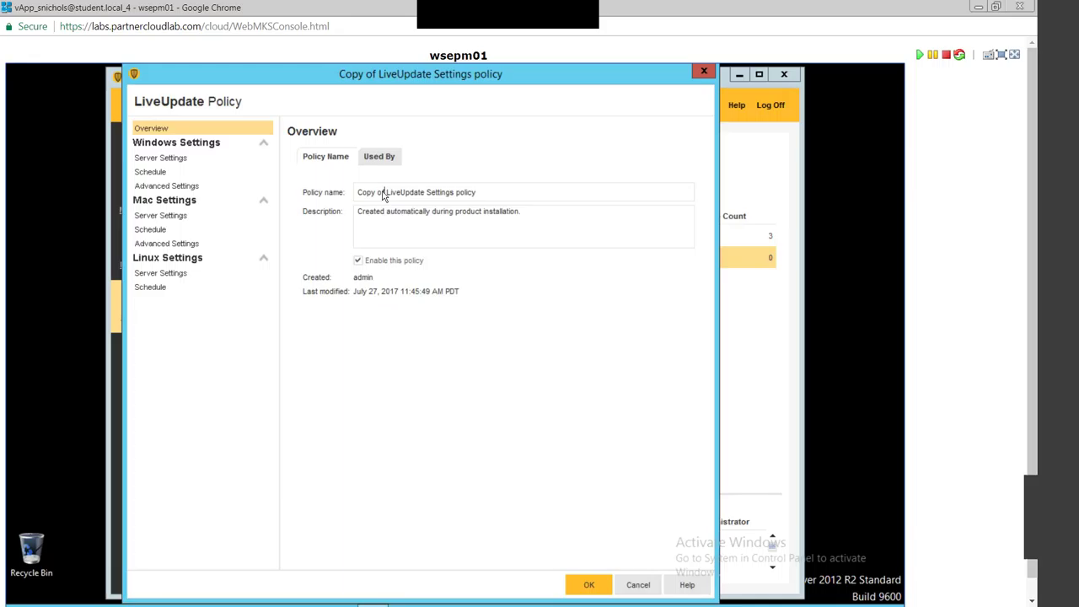
pyautogui.press('BackSpace')
pyautogui.press('BackSpace')
pyautogui.press('BackSpace')
pyautogui.press('BackSpace')
pyautogui.press('BackSpace')
pyautogui.press('BackSpace')
pyautogui.press('BackSpace')
pyautogui.press('BackSpace')
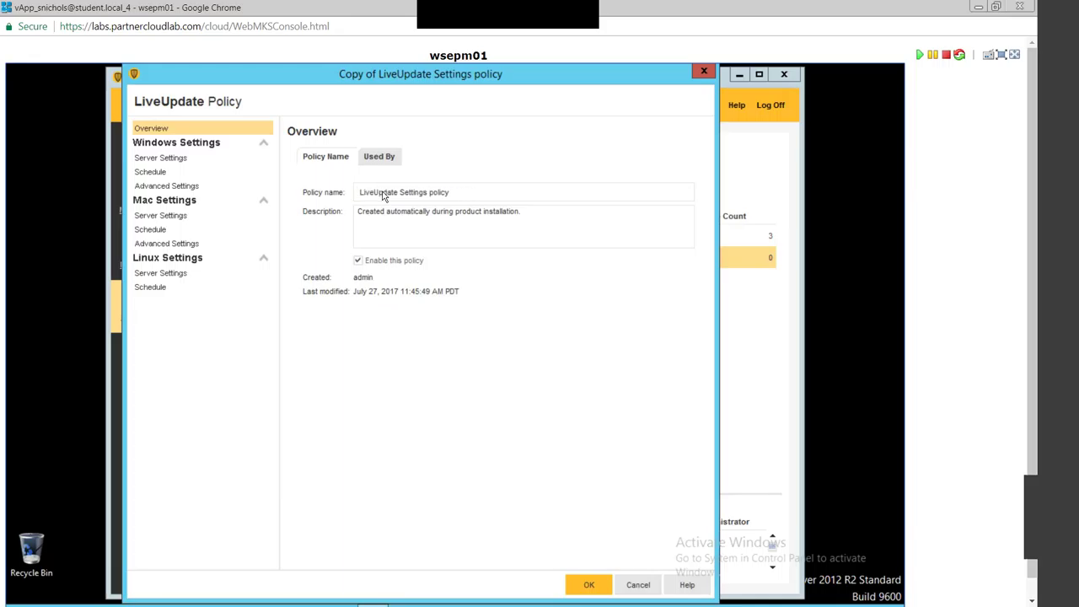
pyautogui.write('Laptops')
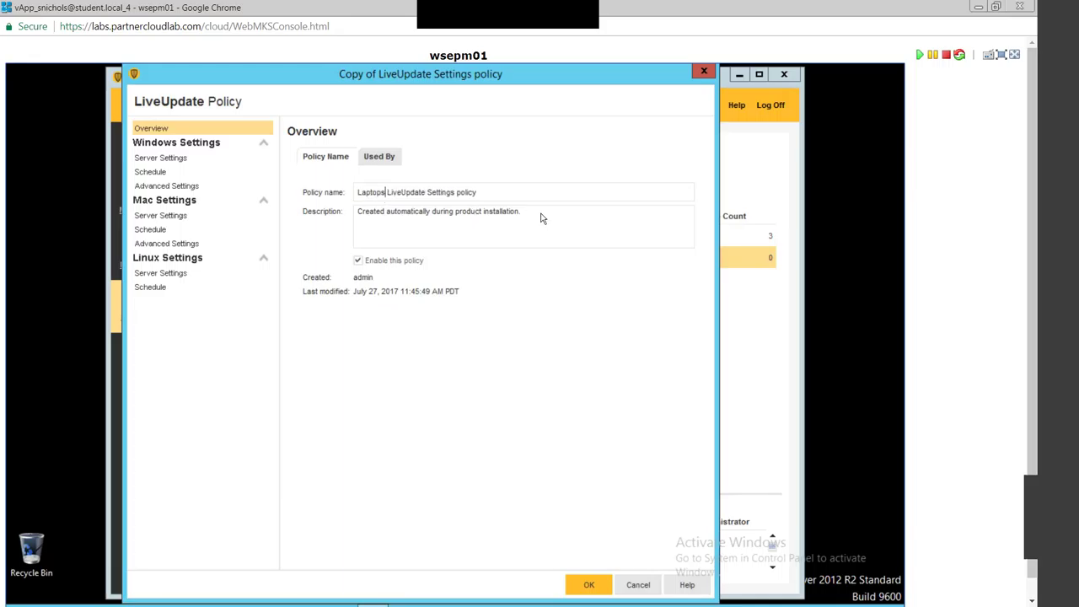
# Step: Clear the description of the Laptops LiveUpdate Settings policy
pyautogui.press('BackSpace')
pyautogui.press('BackSpace')
pyautogui.press('BackSpace')
pyautogui.press('BackSpace')
pyautogui.press('BackSpace')
pyautogui.press('BackSpace')
pyautogui.press('BackSpace')
pyautogui.press('BackSpace')
pyautogui.press('BackSpace')
pyautogui.press('BackSpace')
pyautogui.press('BackSpace')
pyautogui.press('BackSpace')
pyautogui.press('BackSpace')
pyautogui.press('BackSpace')
pyautogui.press('BackSpace')
pyautogui.press('BackSpace')
pyautogui.press('BackSpace')
pyautogui.press('BackSpace')
pyautogui.press('BackSpace')
pyautogui.press('BackSpace')
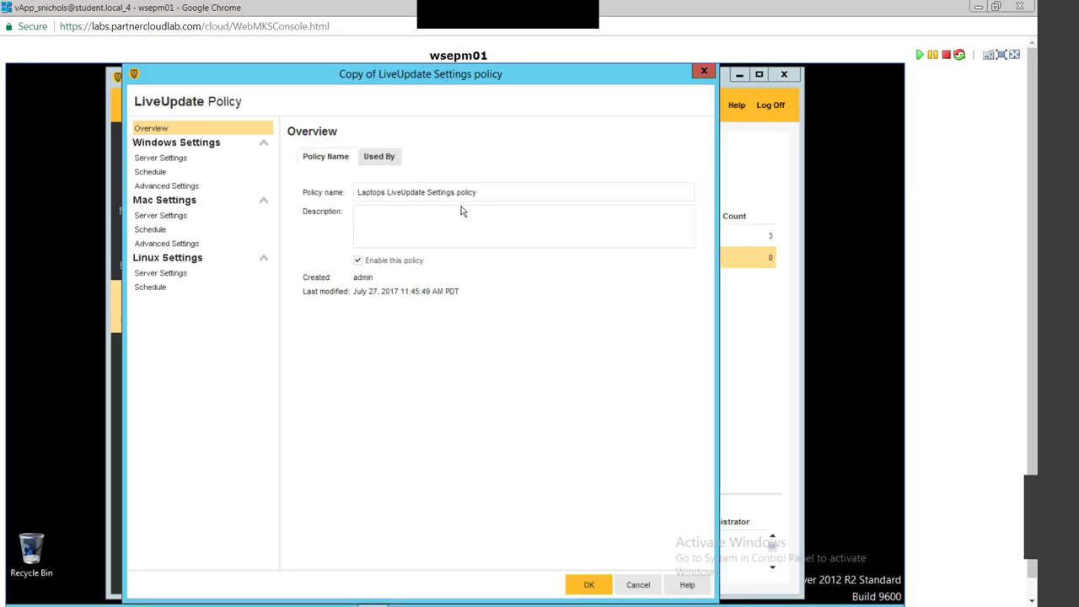
pyautogui.click(387, 191)
# Step: In the policy's Windows schedule, turn off the delay until the computer is idle and the Virus and Spyware definitions age condition
pyautogui.click(179, 163)
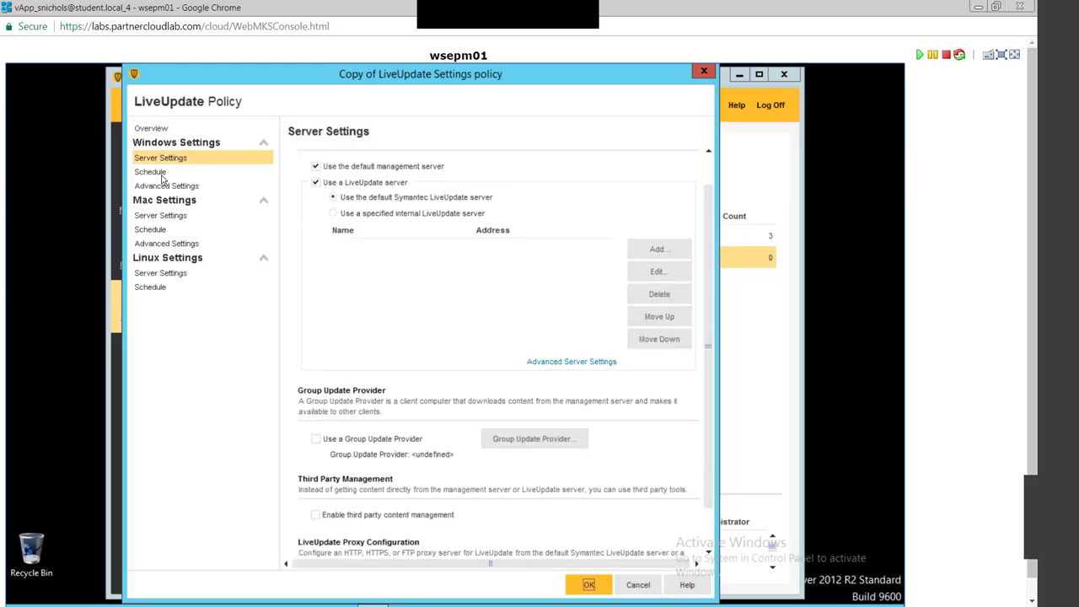
pyautogui.click(151, 172)
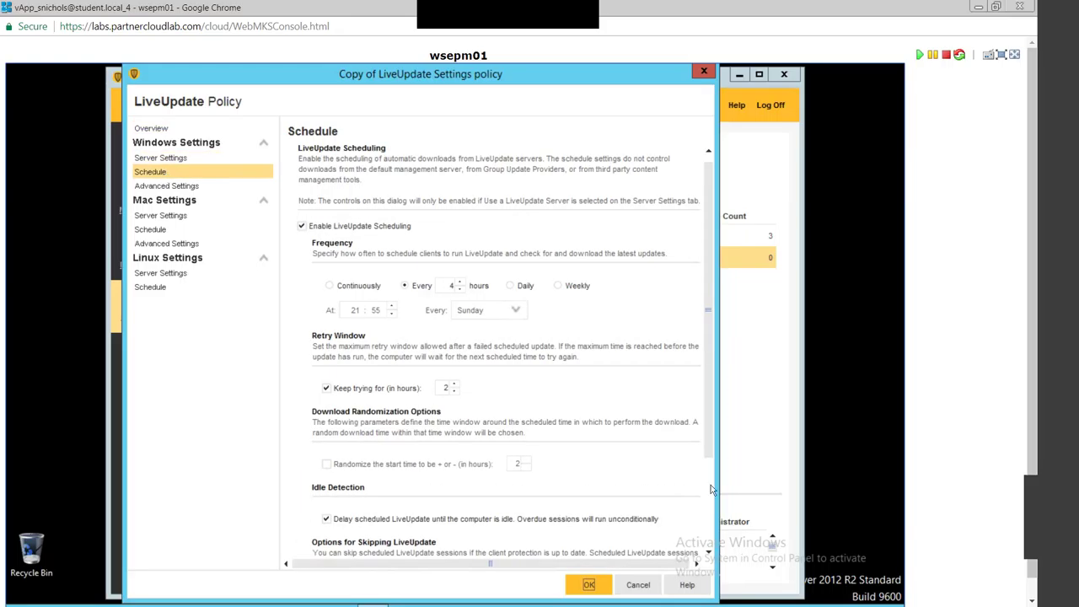
pyautogui.scroll(-3, 702, 498)
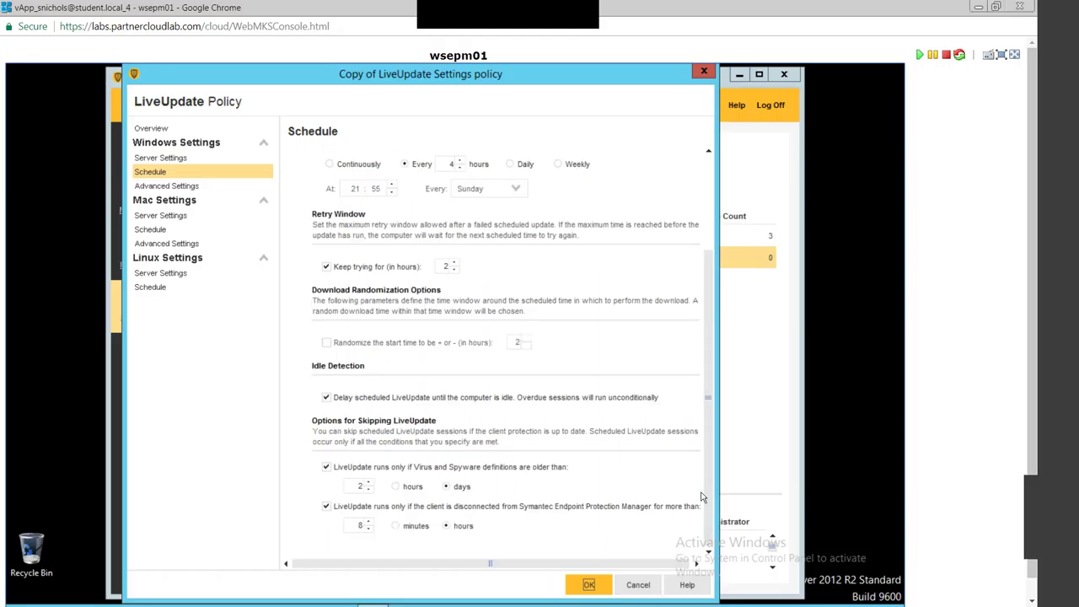
pyautogui.click(326, 397)
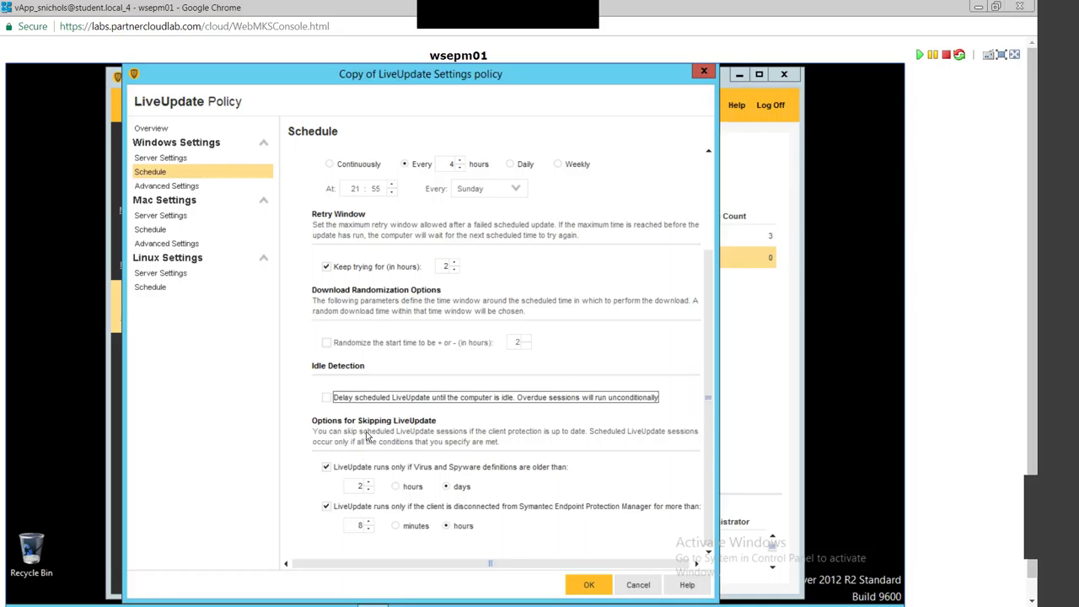
pyautogui.click(327, 468)
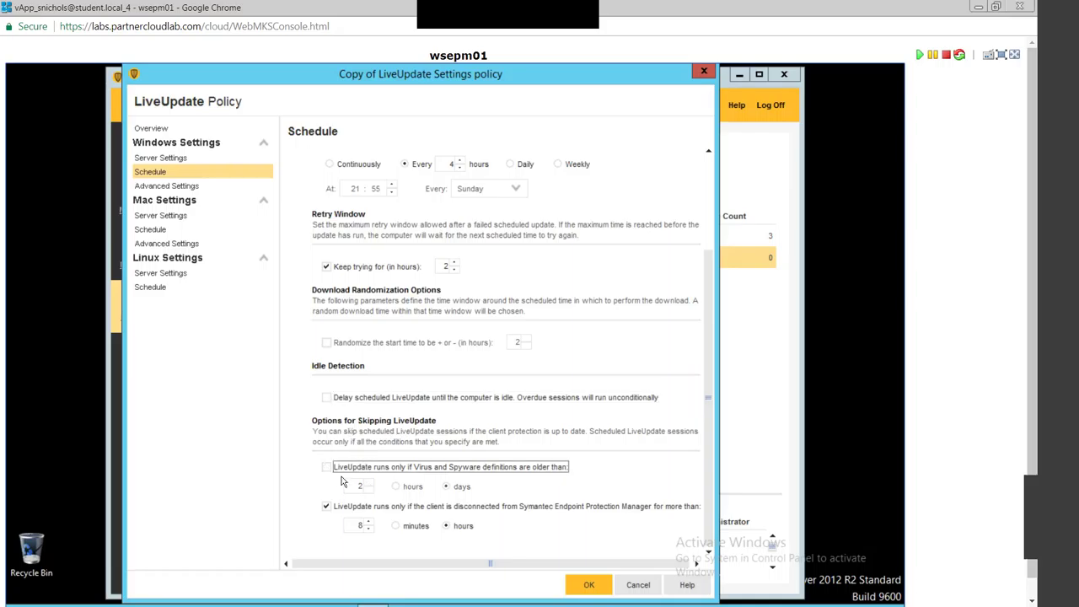
pyautogui.click(328, 470)
pyautogui.click(328, 468)
# Step: Make LiveUpdate run only if the client is disconnected from the manager for more than 30 minutes, and save the policy
pyautogui.click(395, 528)
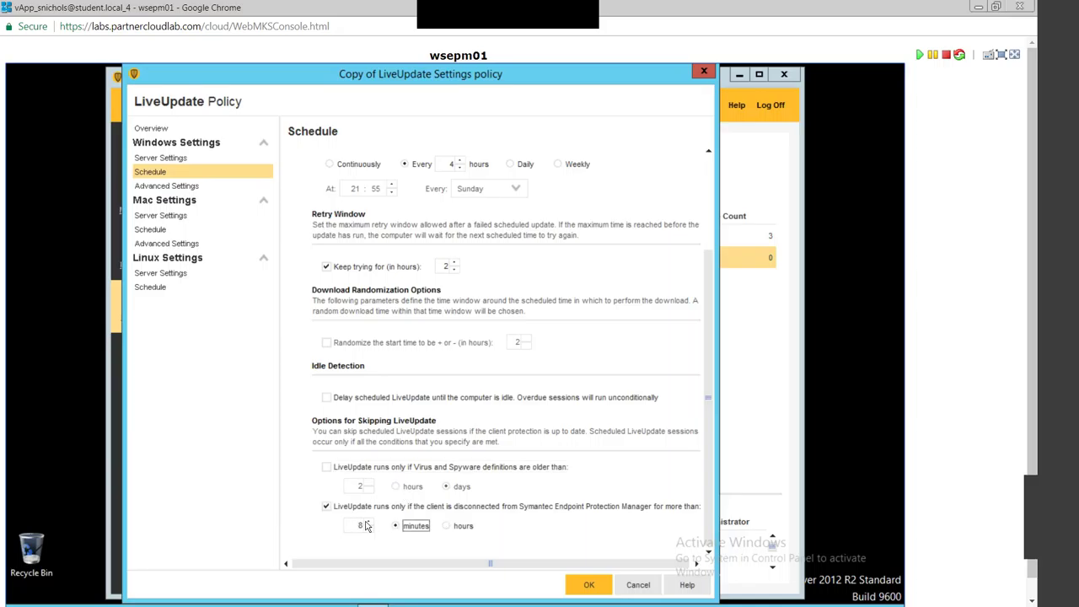
pyautogui.click(360, 527)
pyautogui.tripleClick(371, 530)
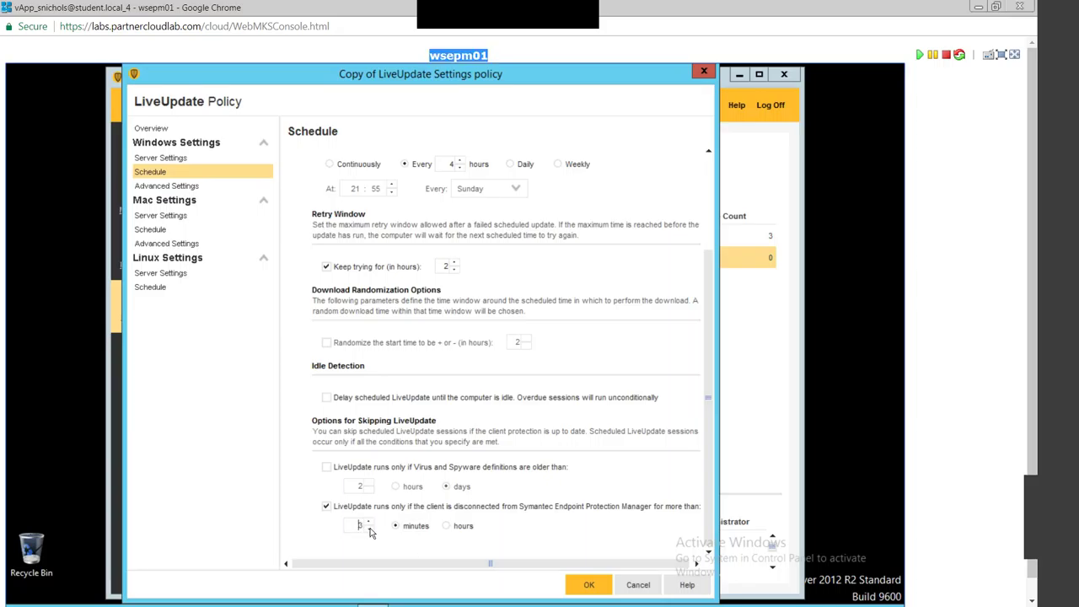
pyautogui.click(368, 530)
pyautogui.click(368, 529)
pyautogui.click(368, 530)
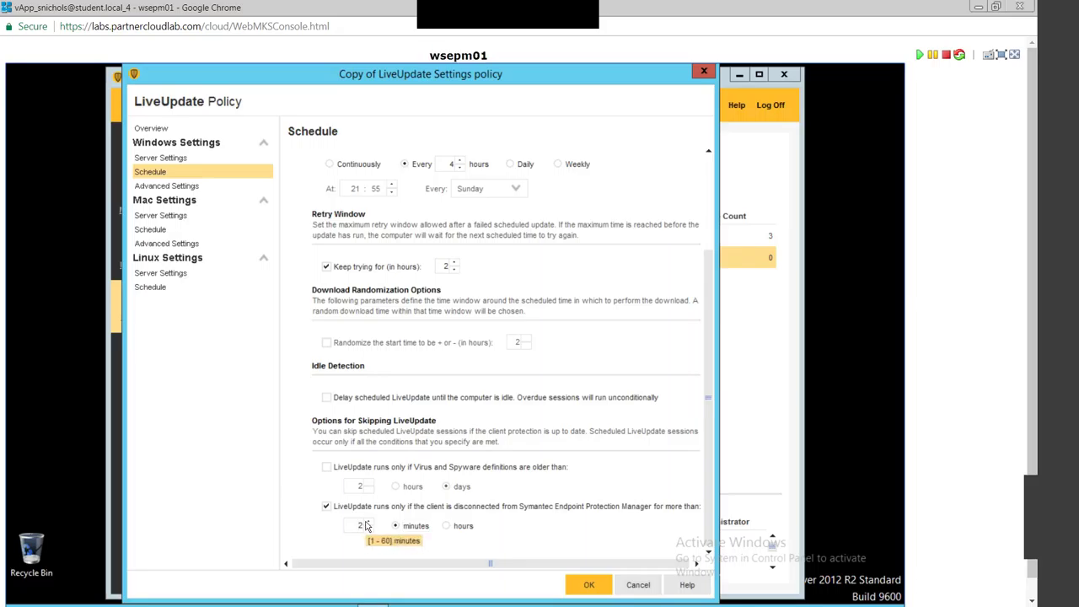
pyautogui.write('30')
pyautogui.press('Delete')
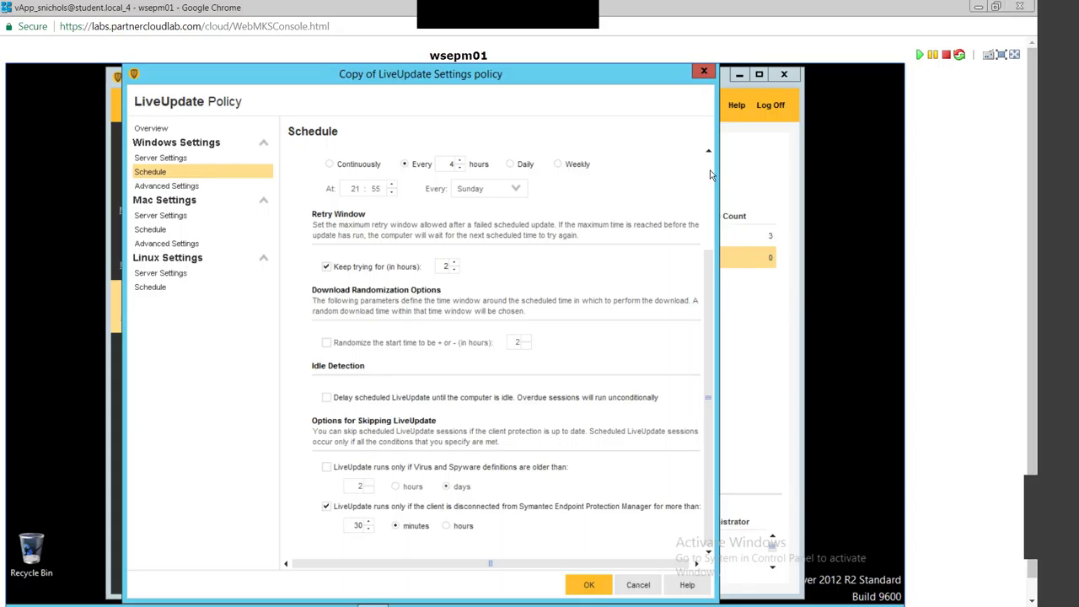
pyautogui.scroll(3, 709, 174)
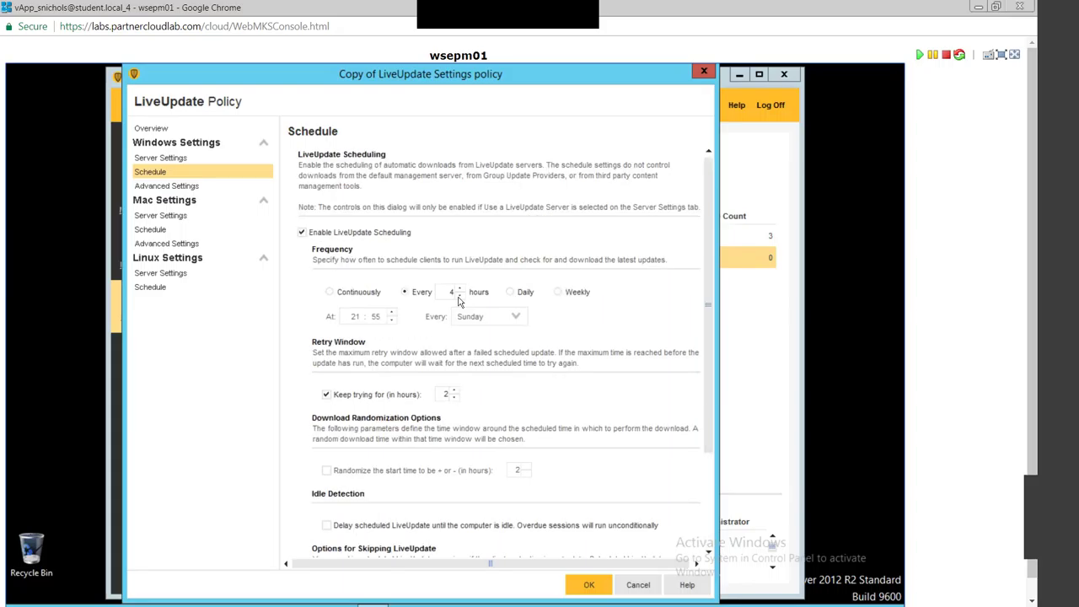
pyautogui.click(589, 585)
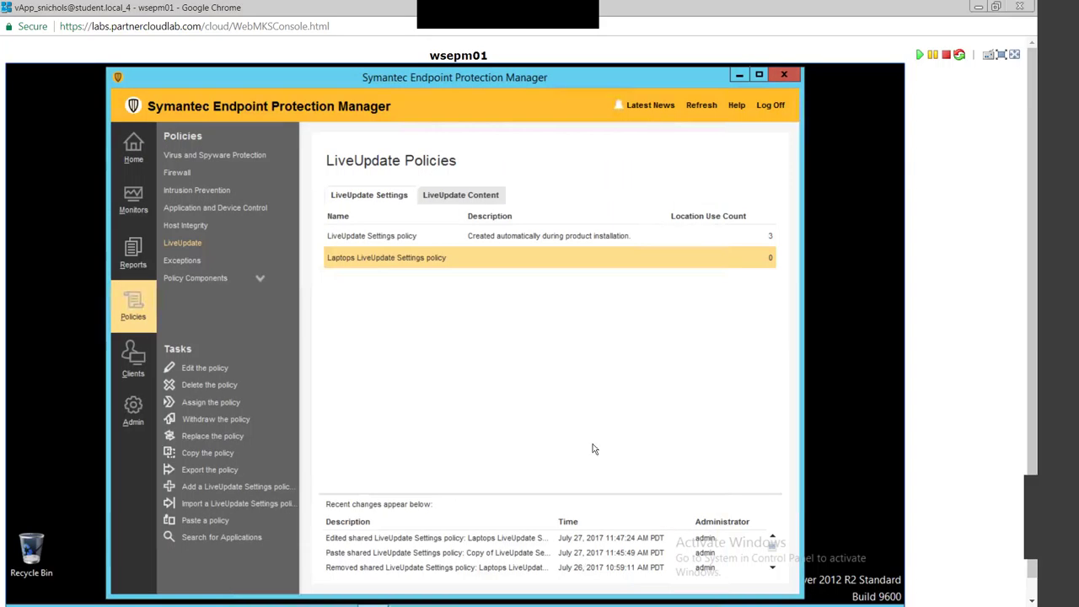
pyautogui.click(136, 364)
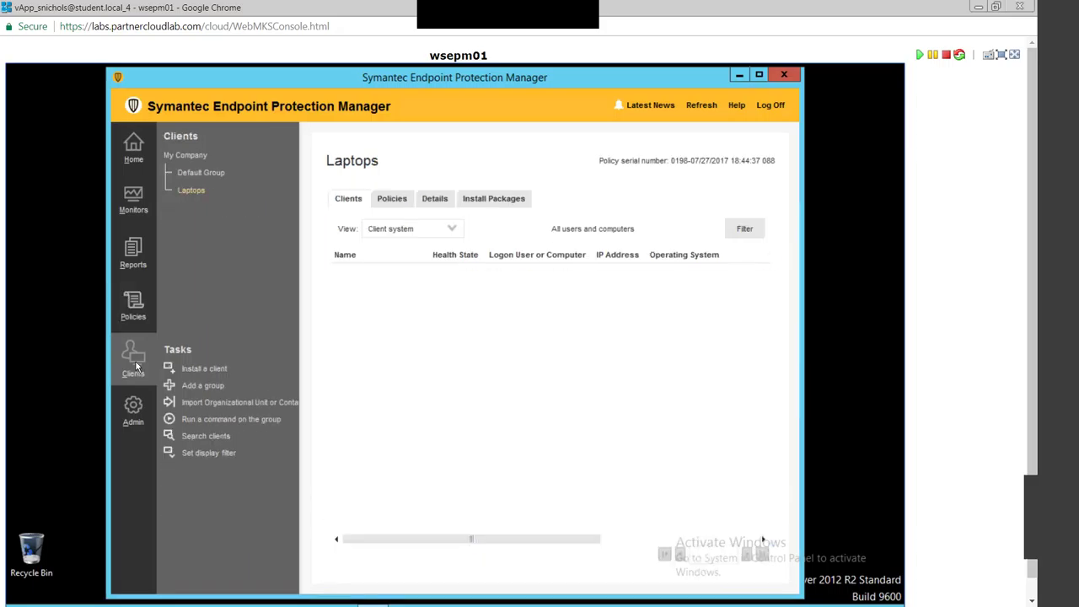
pyautogui.click(133, 305)
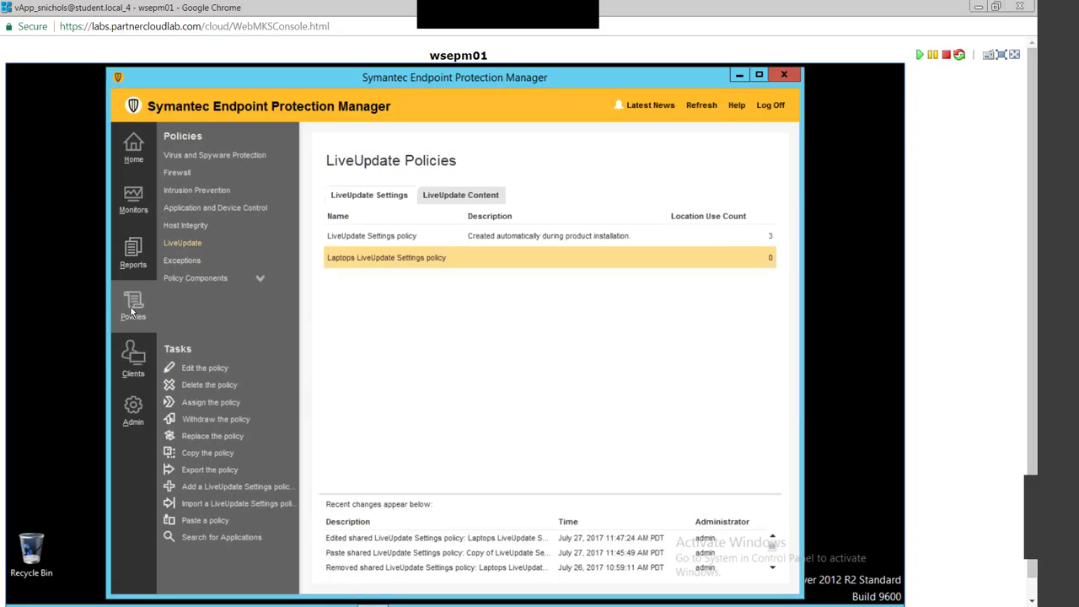
pyautogui.click(201, 404)
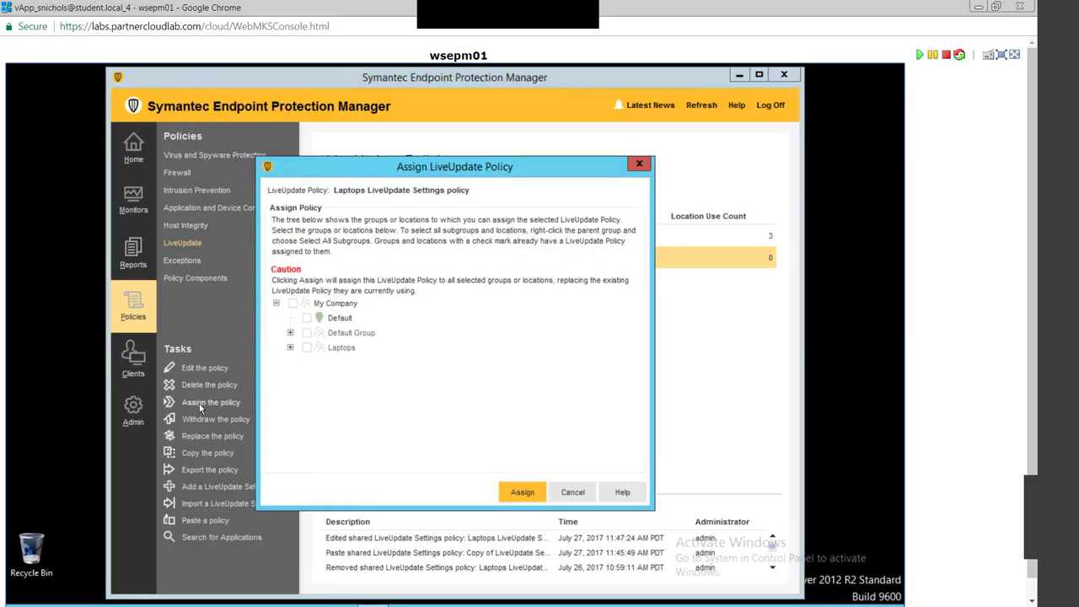
pyautogui.doubleClick(310, 350)
pyautogui.doubleClick(309, 351)
pyautogui.click(576, 492)
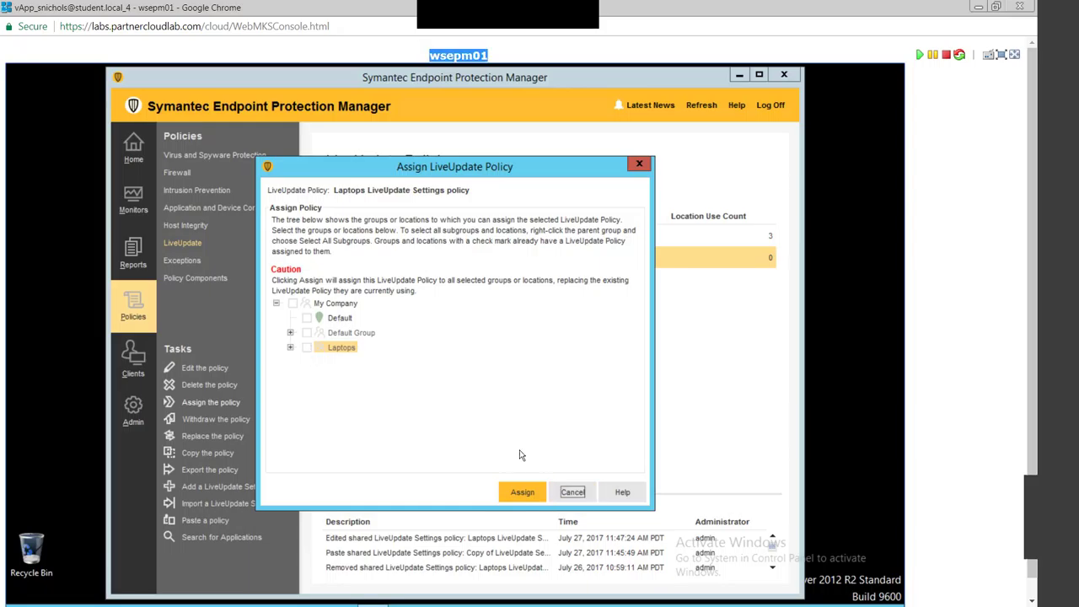
# Step: Turn off inheritance of policies and settings from My Company for the Laptops group
pyautogui.click(133, 359)
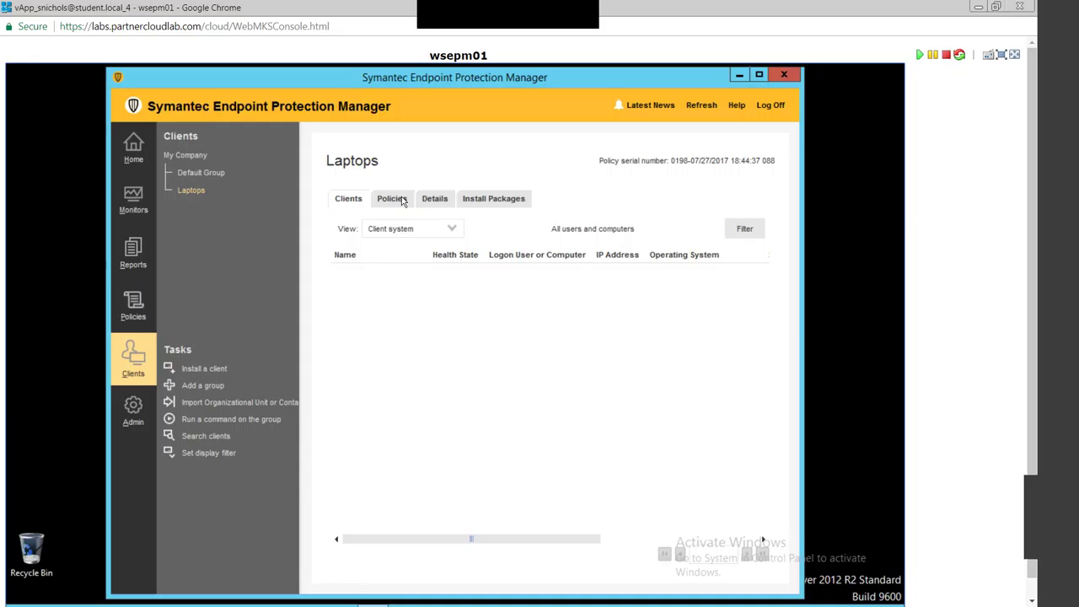
pyautogui.click(403, 201)
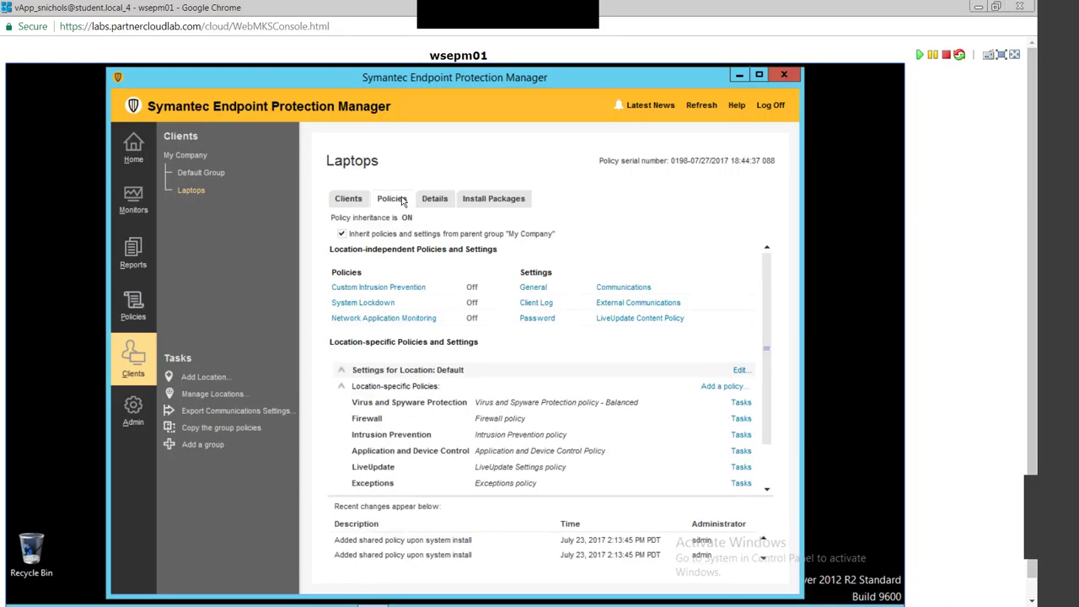
pyautogui.click(341, 235)
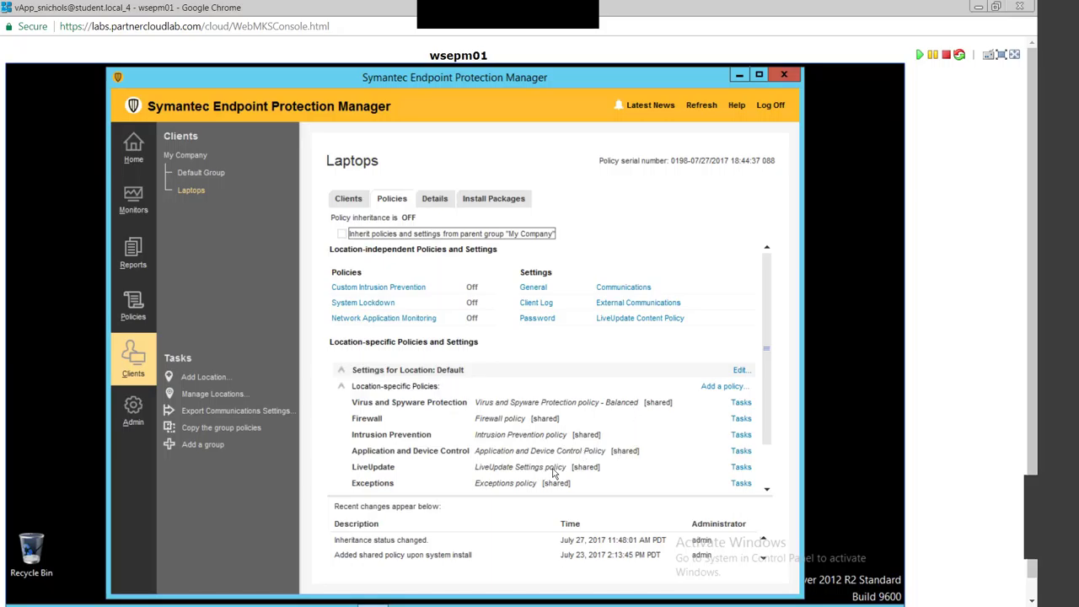
# Step: Replace the Laptops group's LiveUpdate policy for the Default location with the Laptops LiveUpdate Settings policy
pyautogui.click(743, 468)
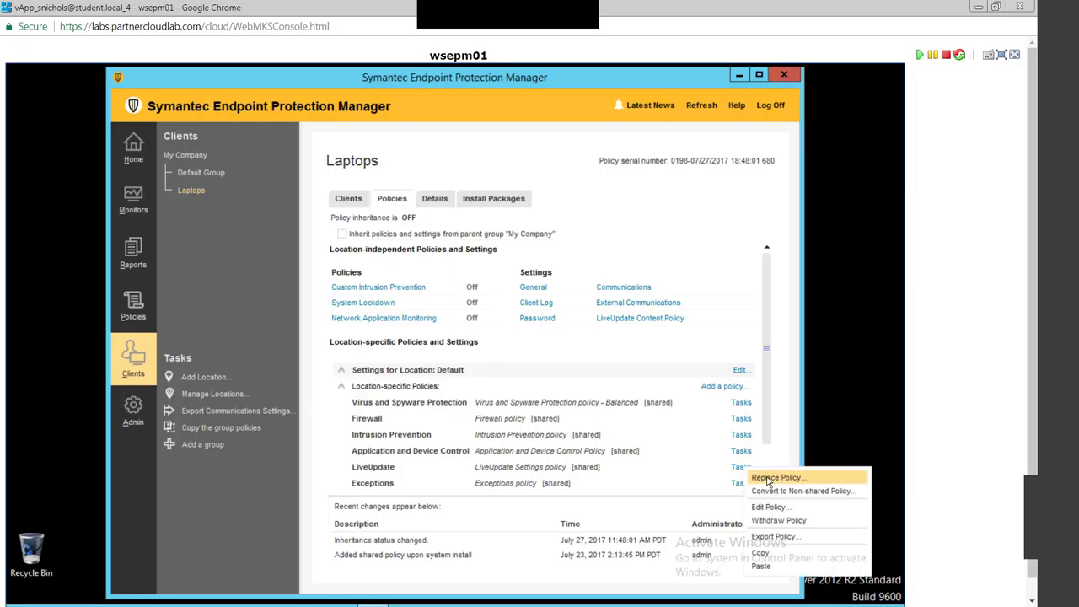
pyautogui.click(769, 478)
pyautogui.click(582, 360)
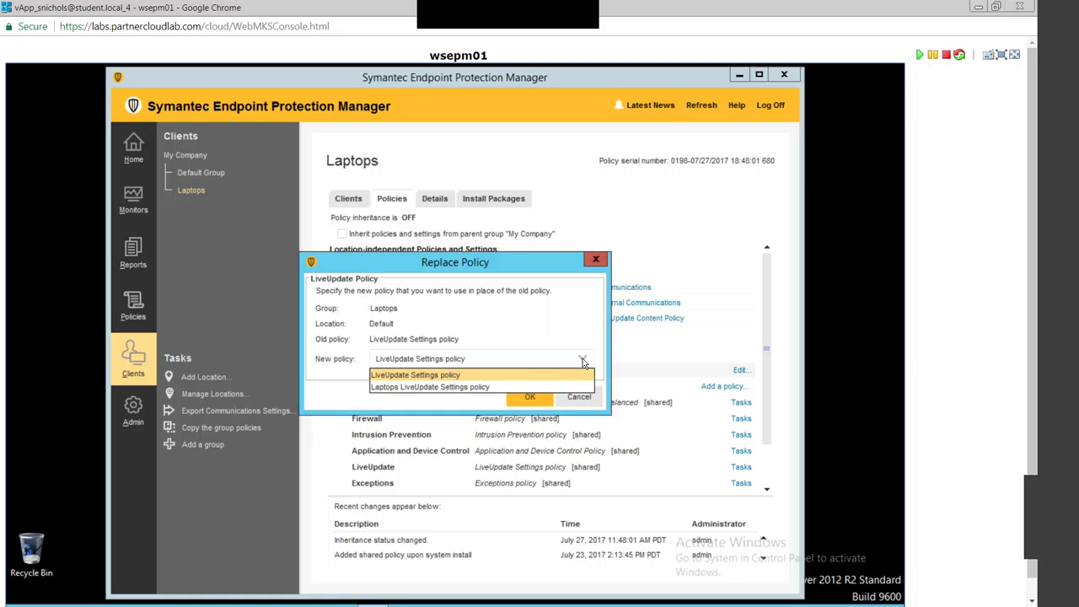
pyautogui.click(501, 386)
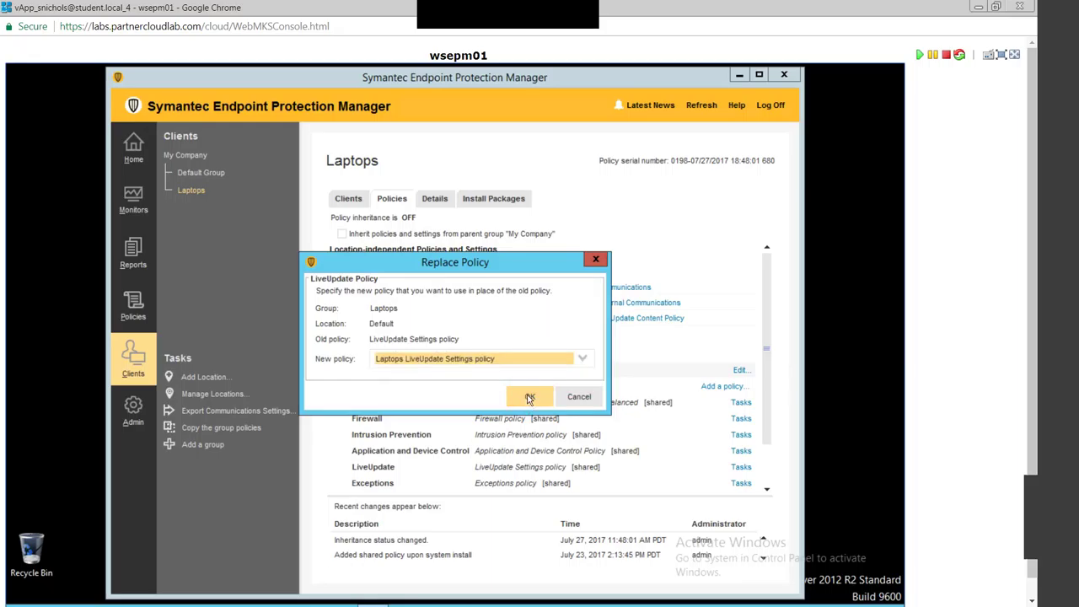
pyautogui.click(530, 398)
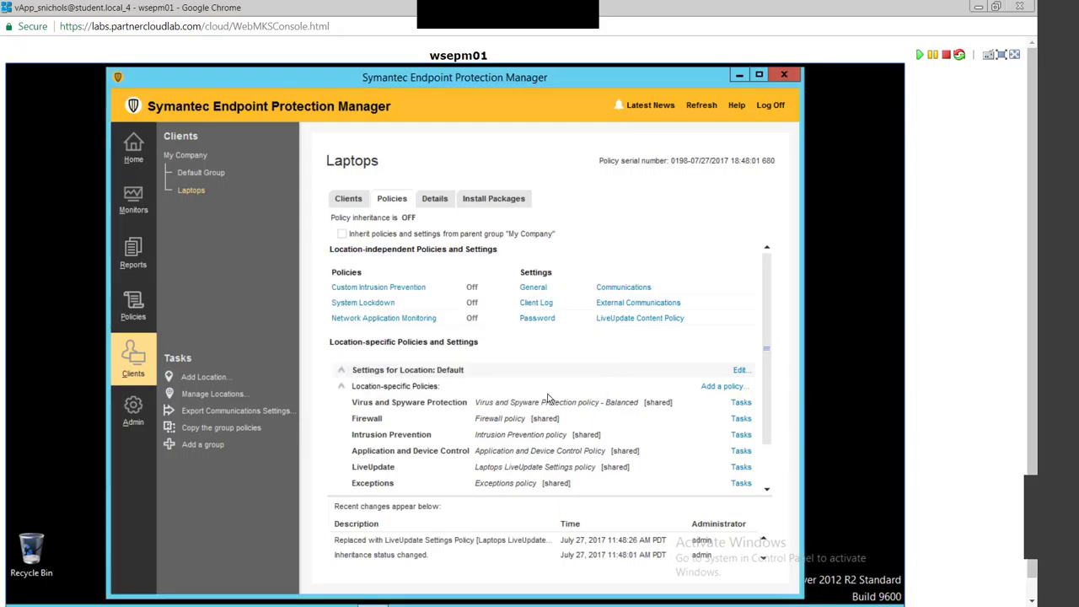
# Step: Move the client wcws01 from Default Group to the Laptops group and show the Laptops client list
pyautogui.click(349, 199)
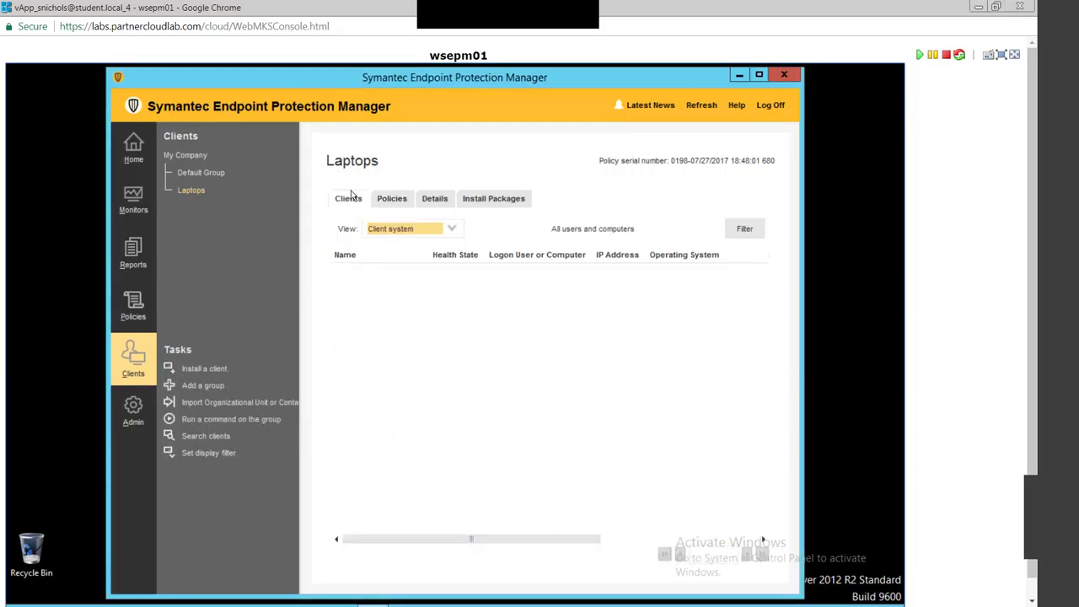
pyautogui.click(200, 174)
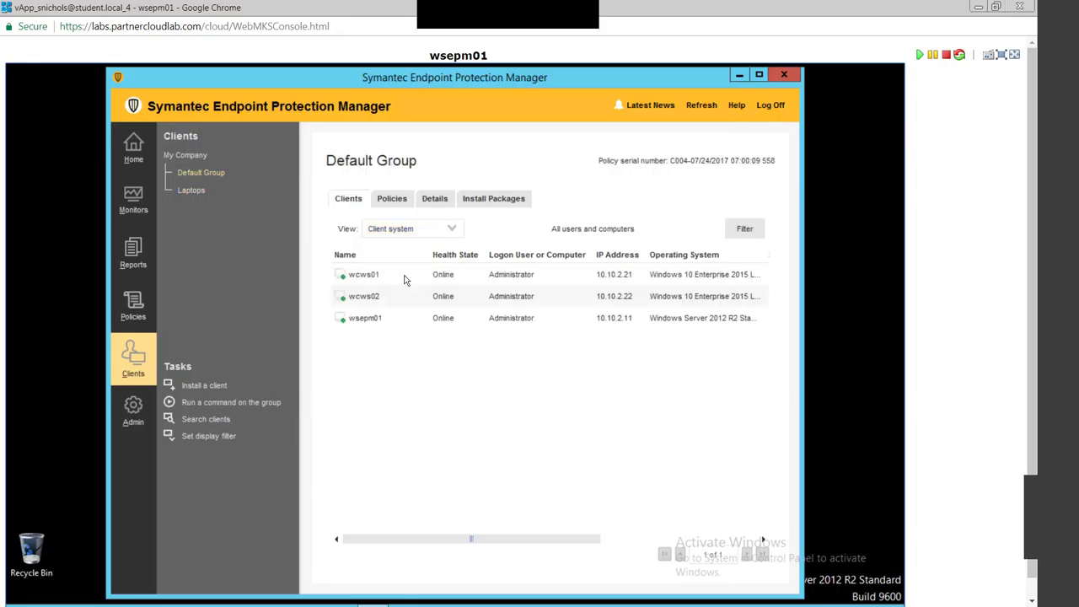
pyautogui.click(404, 280)
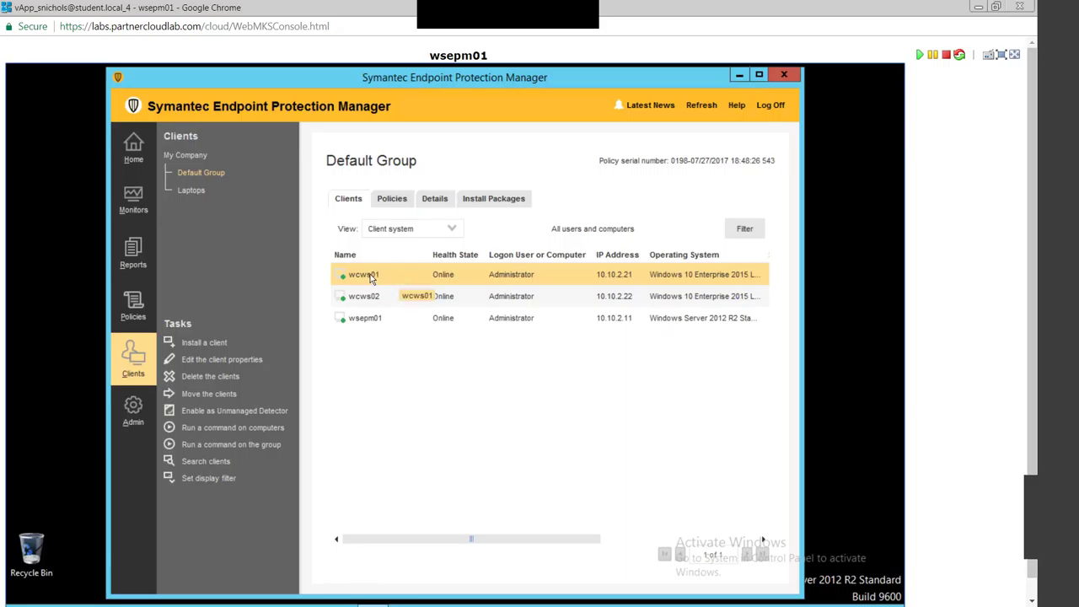
pyautogui.rightClick(371, 278)
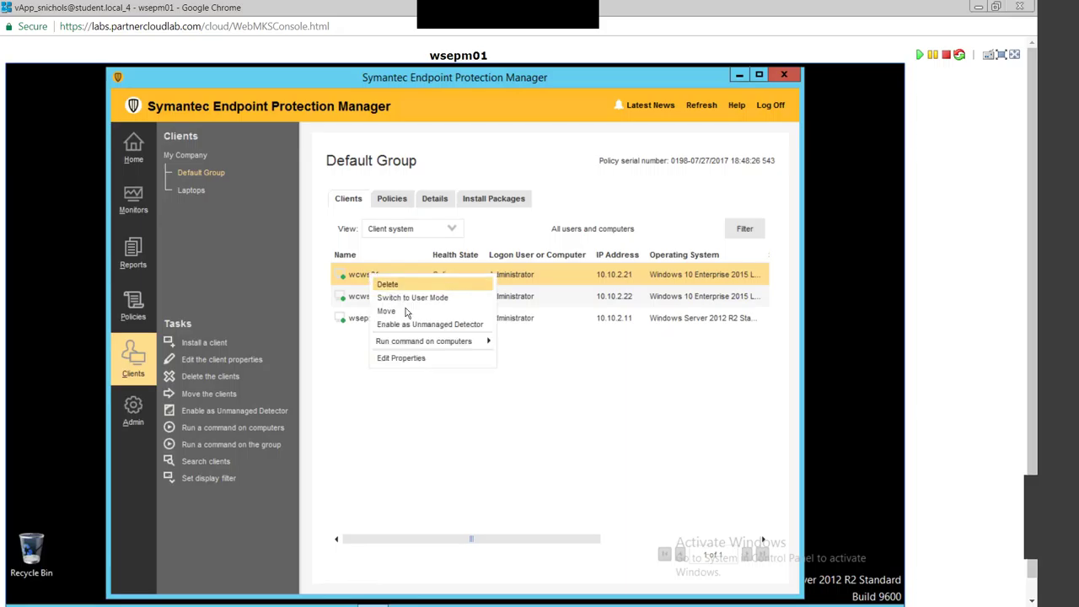
pyautogui.click(405, 310)
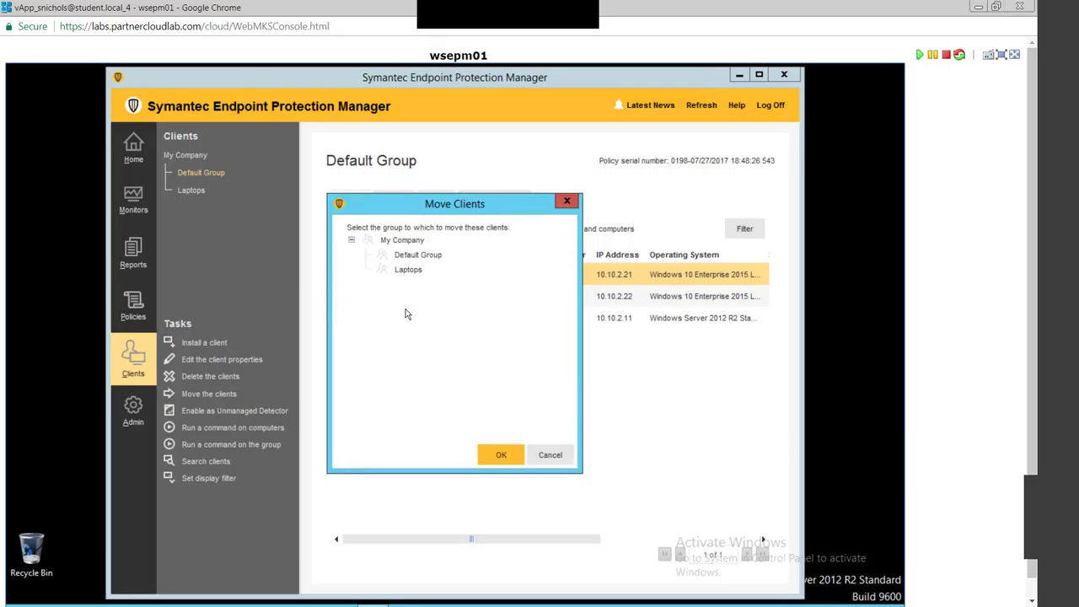
pyautogui.click(408, 269)
pyautogui.click(502, 456)
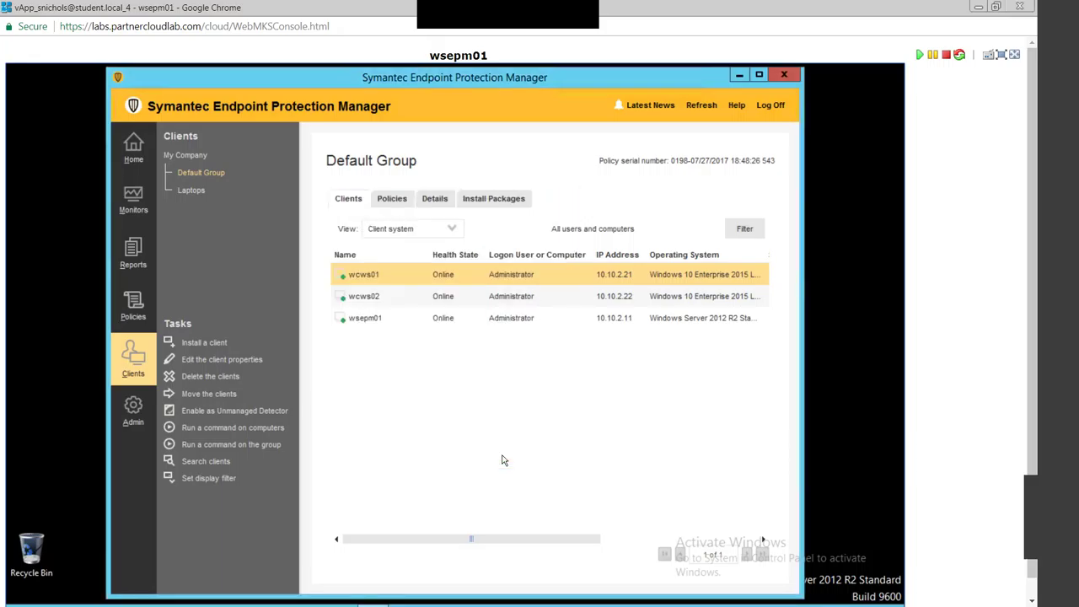
pyautogui.click(193, 190)
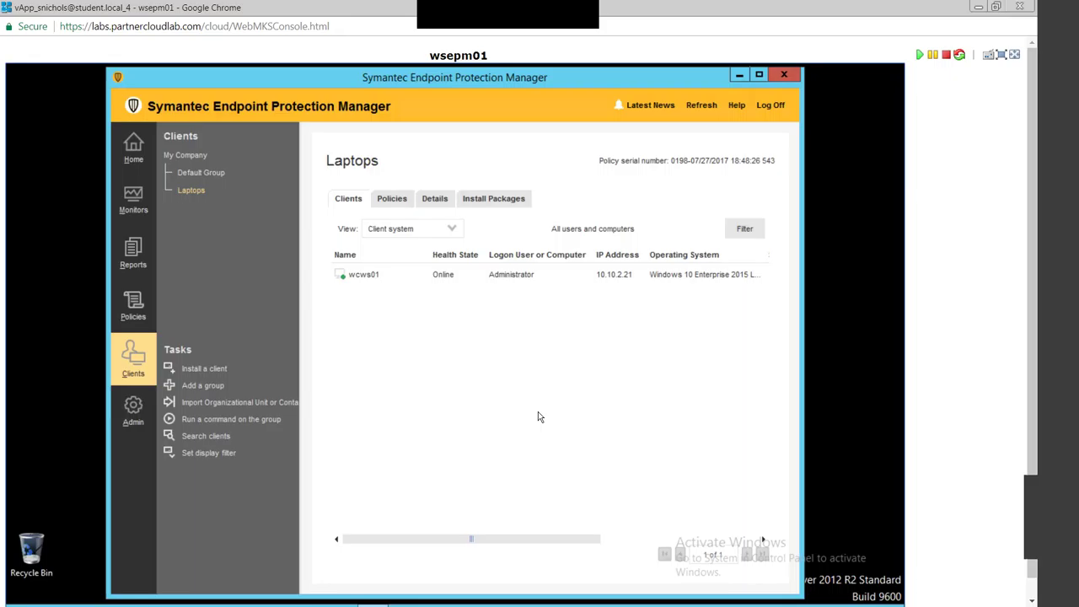
pyautogui.click(367, 278)
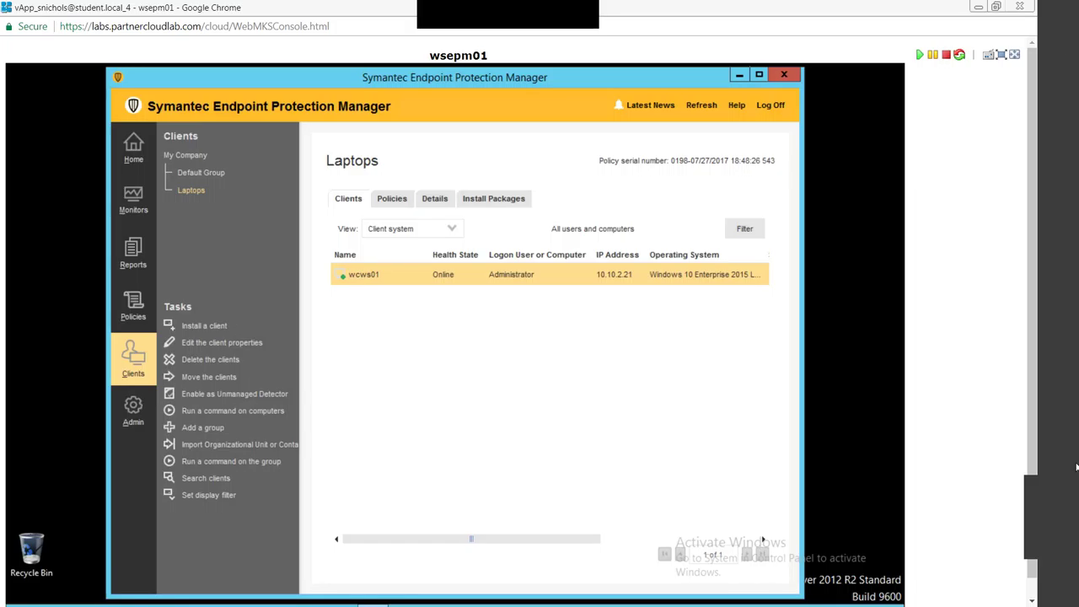
# Step: Review the trial license details and the serial number and license file options for license activation, without activating anything
pyautogui.moveTo(1077, 467)
pyautogui.click(133, 412)
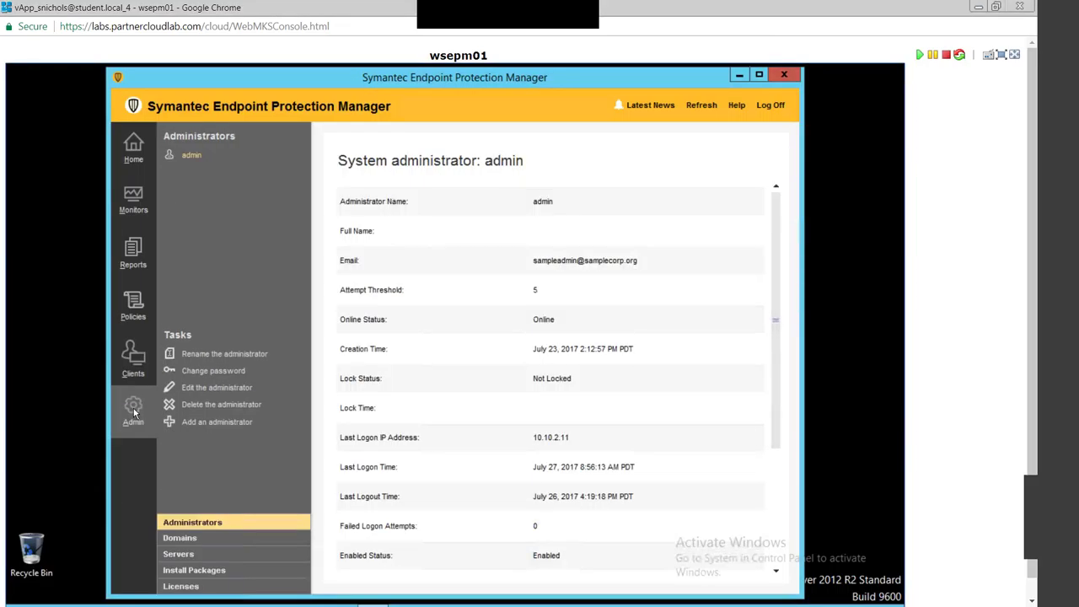
pyautogui.click(180, 588)
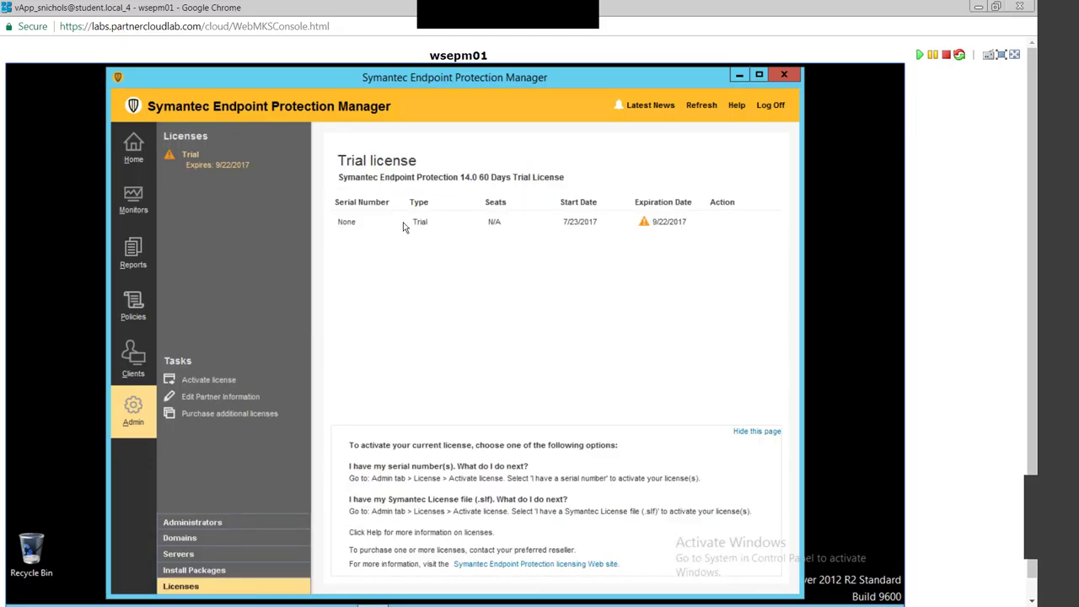
pyautogui.click(374, 224)
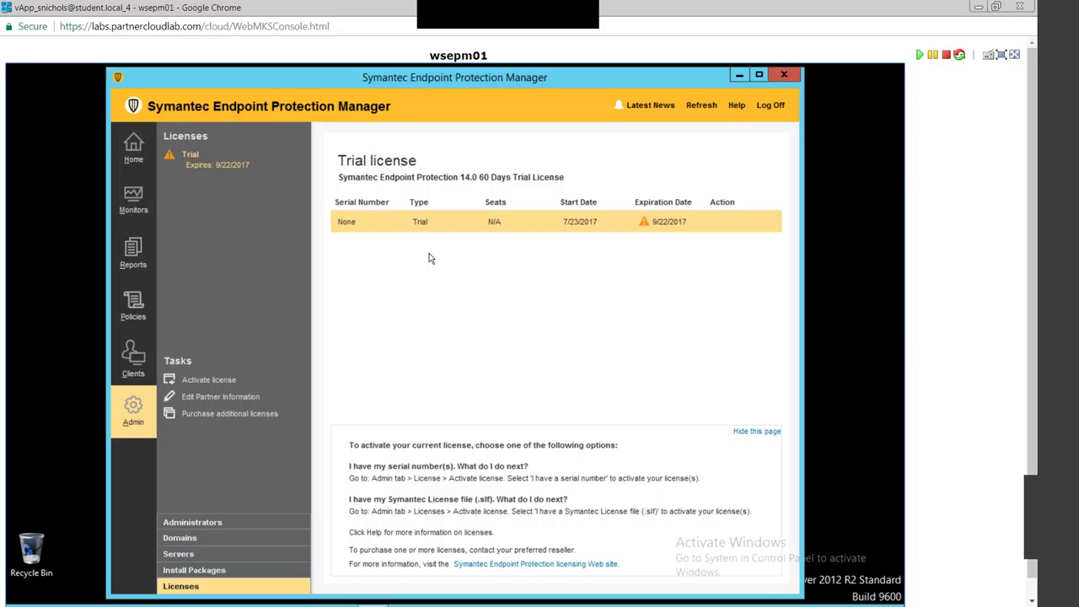
pyautogui.click(209, 381)
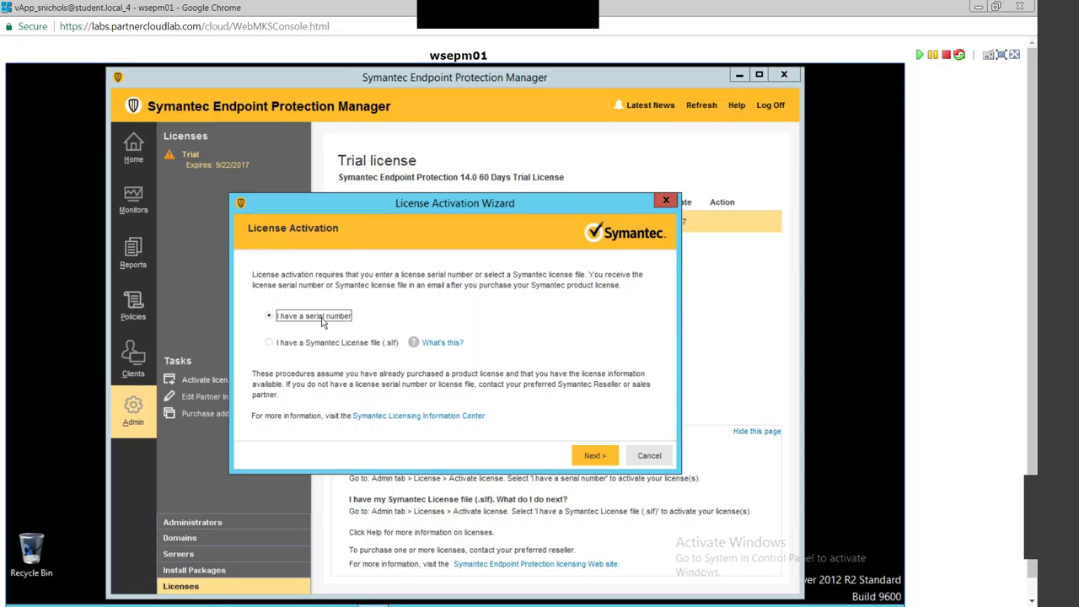
pyautogui.click(270, 342)
pyautogui.click(647, 455)
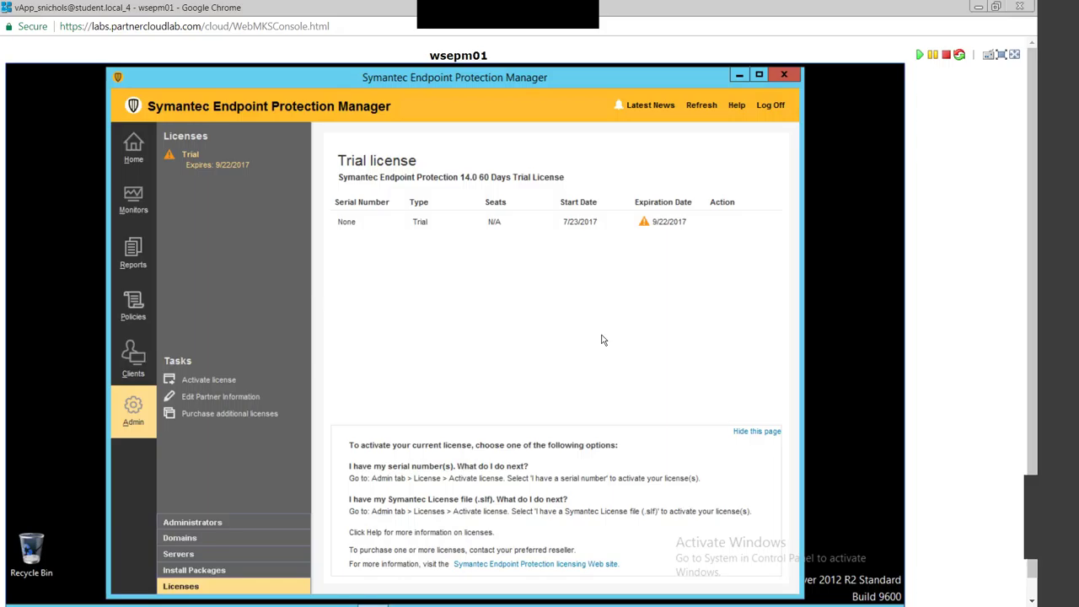
# Step: Create a Computer Status quick report for Client Inventory Details using the Default filter and the past 24 hours
pyautogui.click(144, 266)
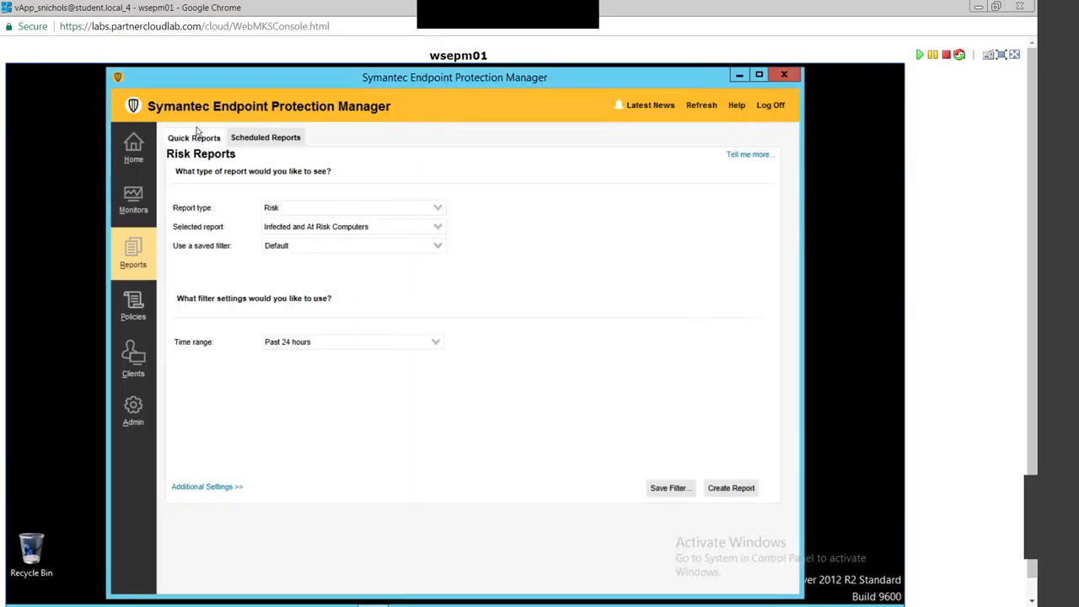
pyautogui.click(438, 210)
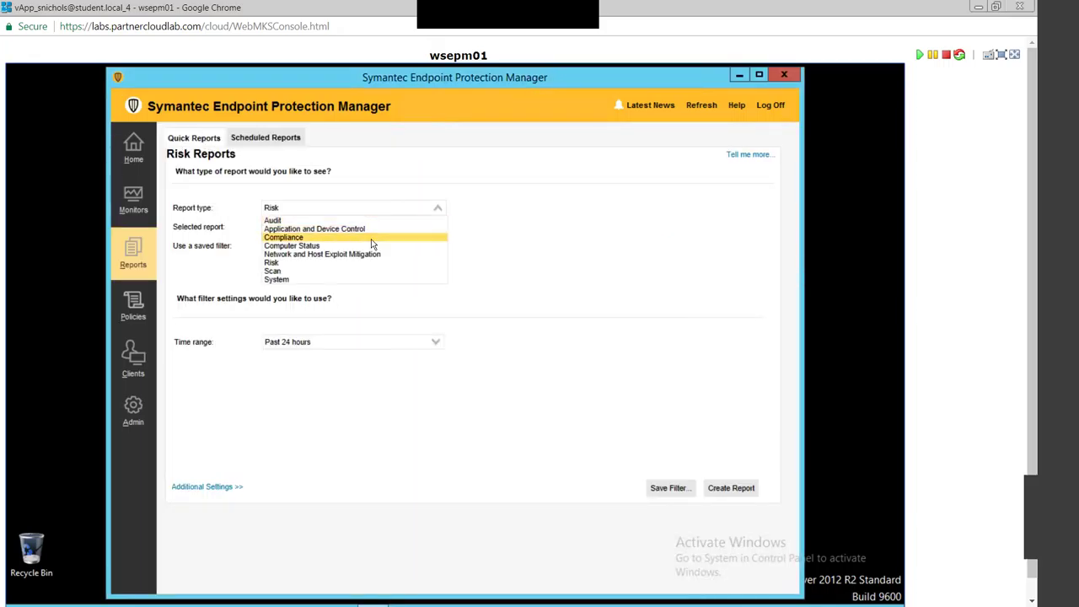
pyautogui.click(321, 245)
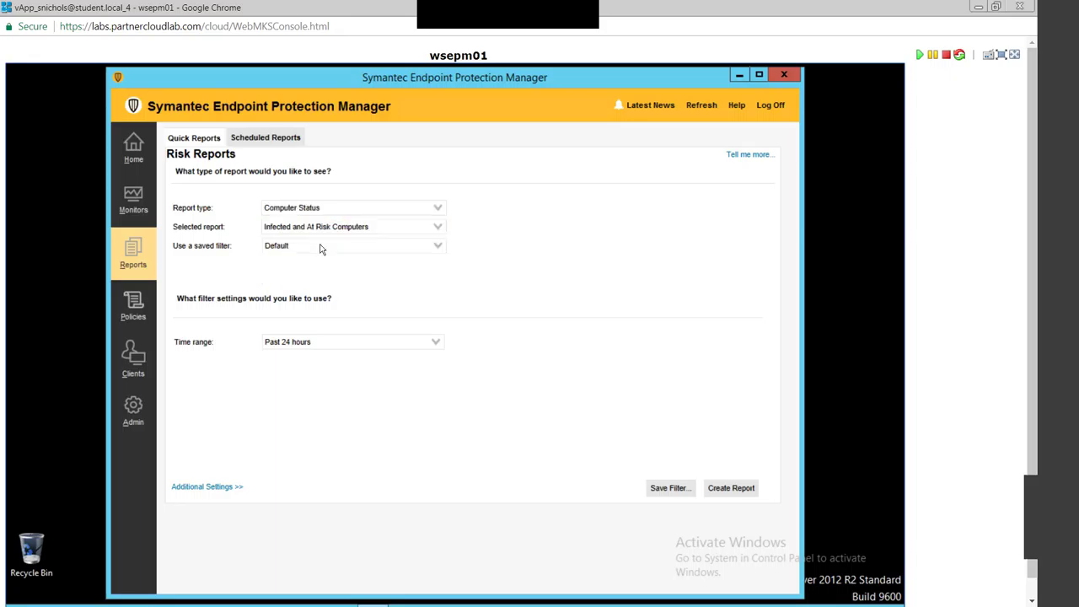
pyautogui.click(434, 228)
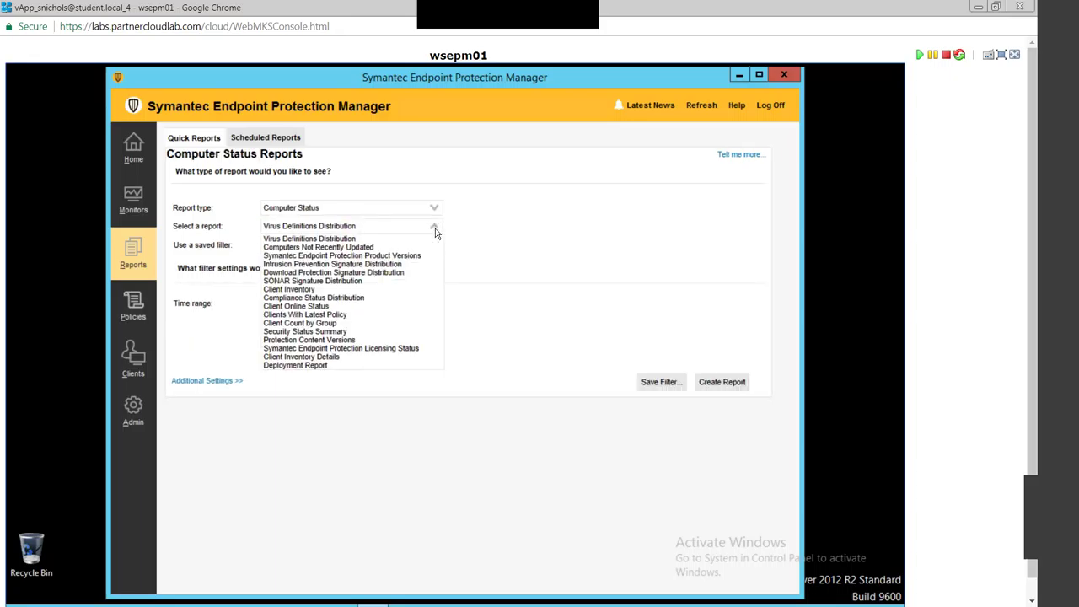
pyautogui.click(337, 358)
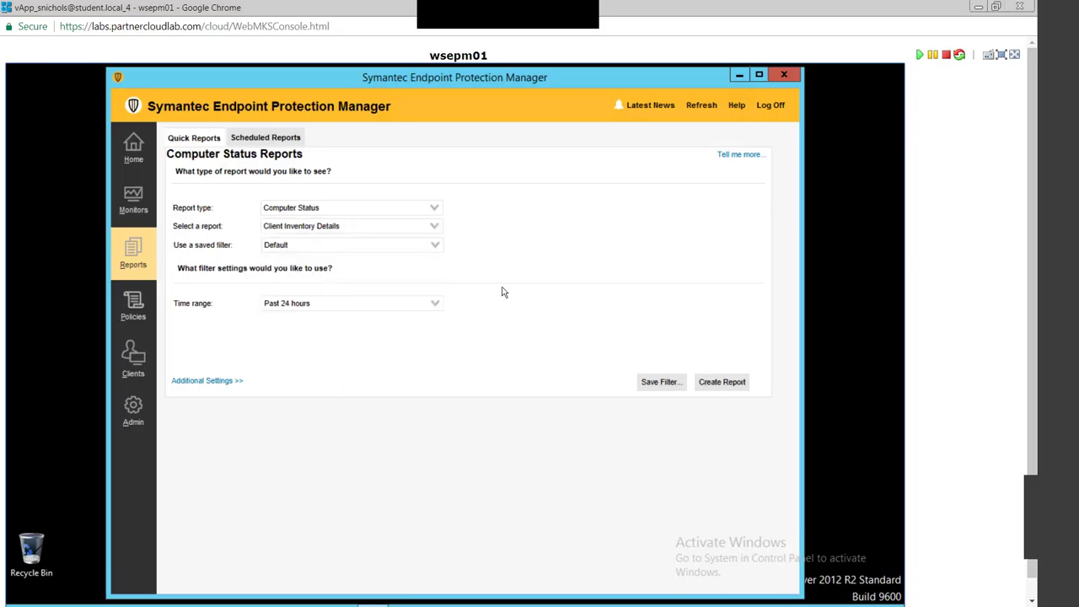
pyautogui.click(714, 384)
# Step: Examine the Windows server, advanced and schedule settings of the default LiveUpdate Settings policy, and close it without changes
pyautogui.click(138, 312)
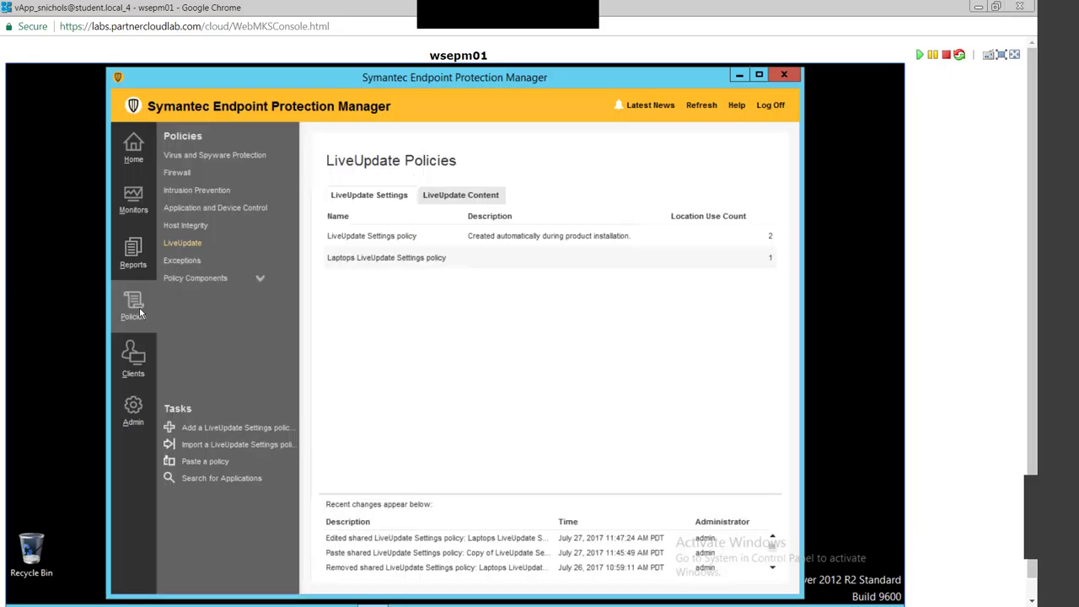
pyautogui.click(367, 257)
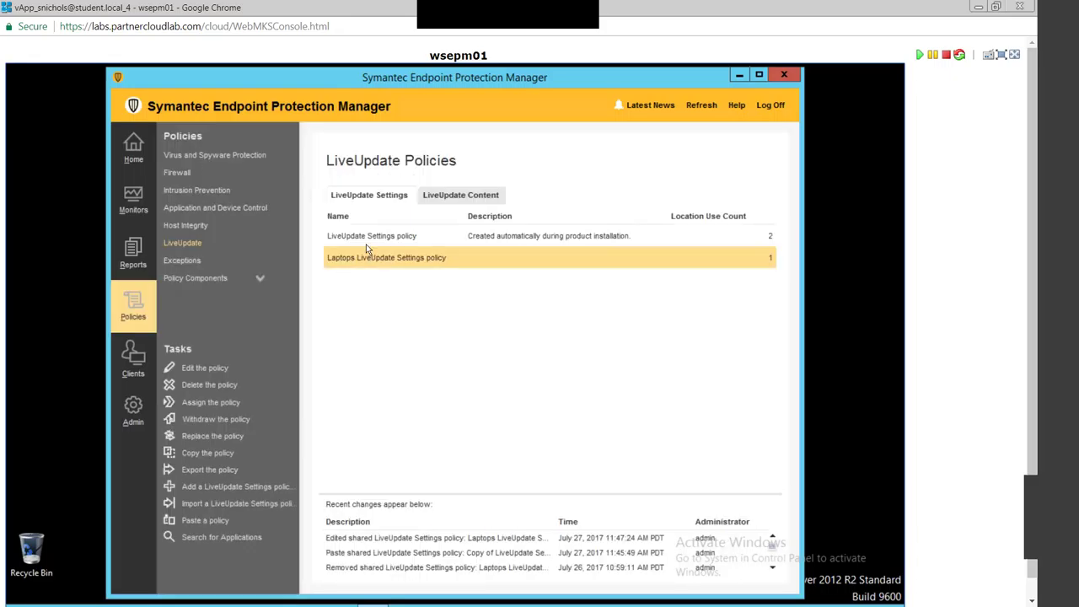
pyautogui.click(366, 236)
pyautogui.doubleClick(367, 236)
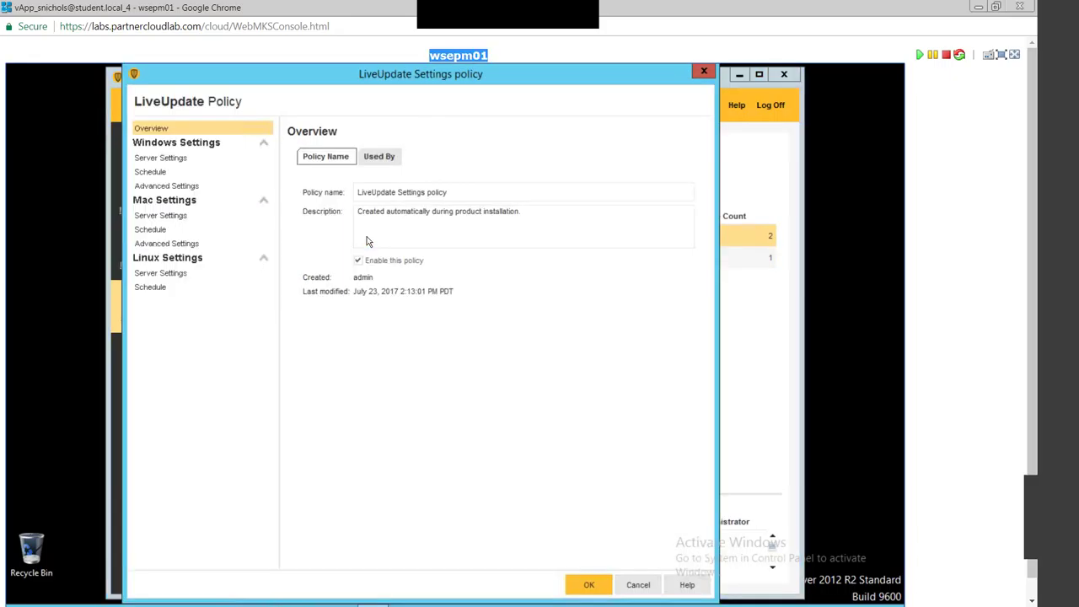
pyautogui.click(177, 161)
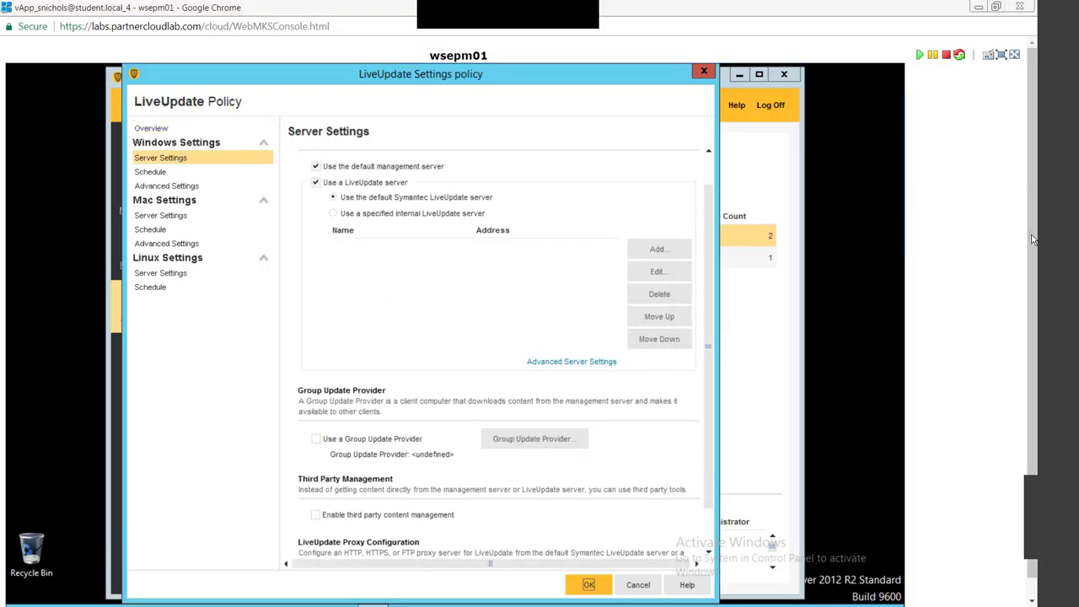
pyautogui.click(182, 174)
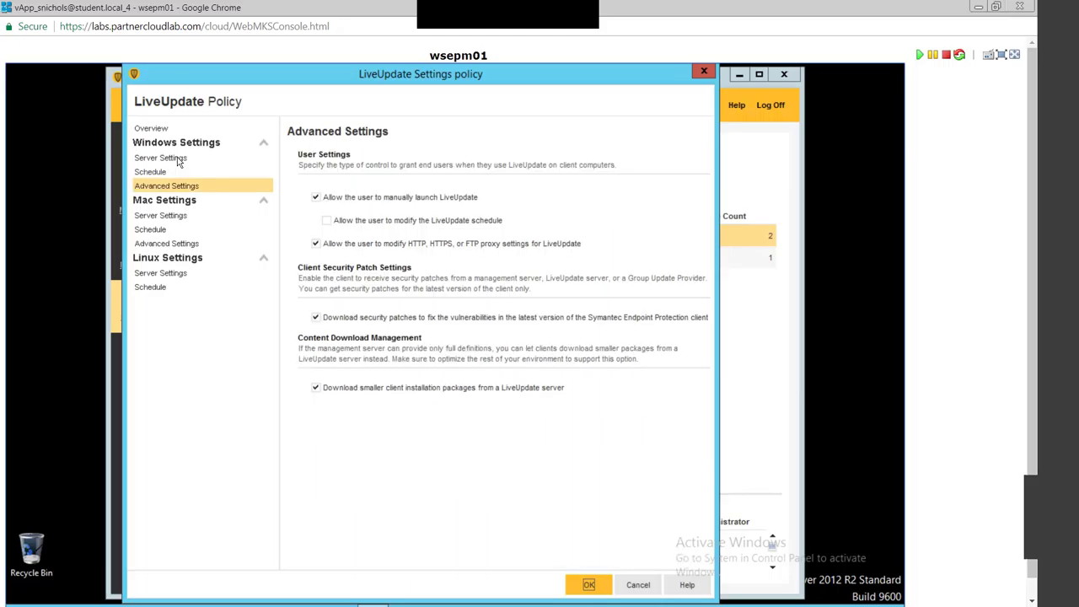
pyautogui.click(178, 162)
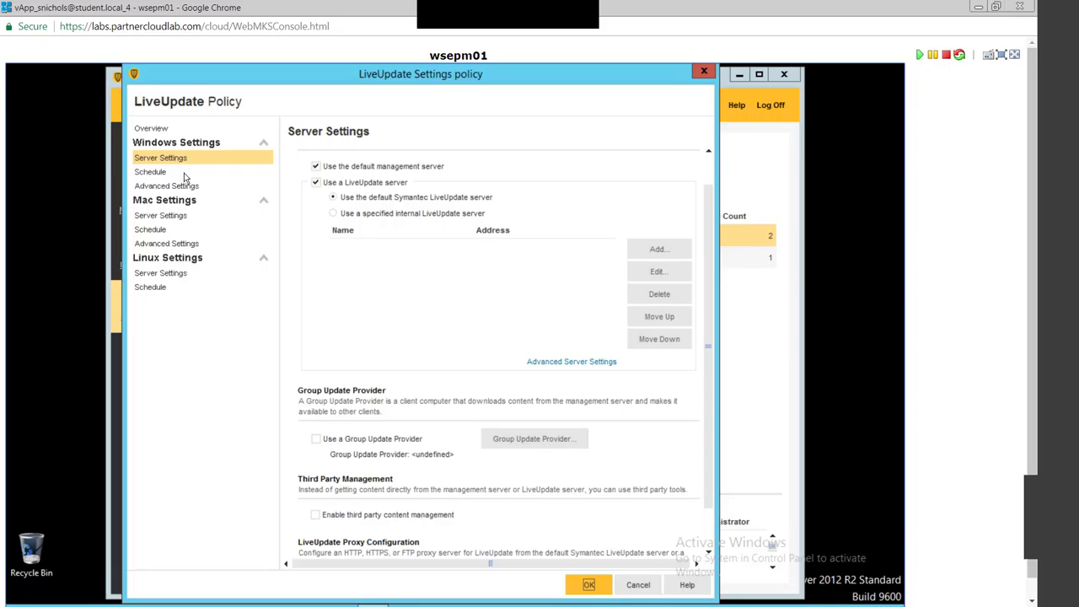
pyautogui.click(184, 173)
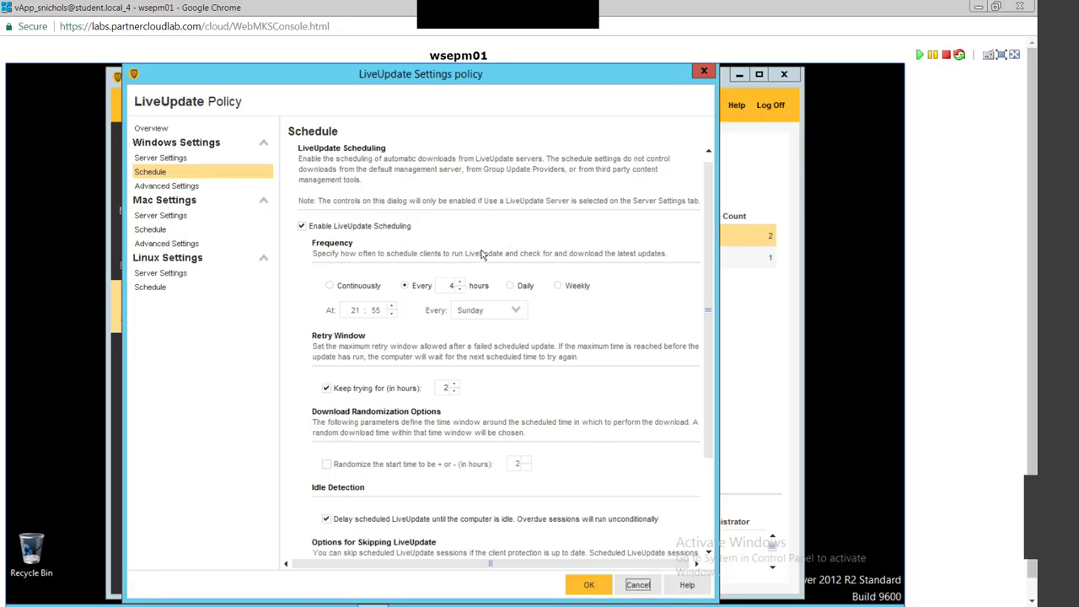
pyautogui.press('Escape')
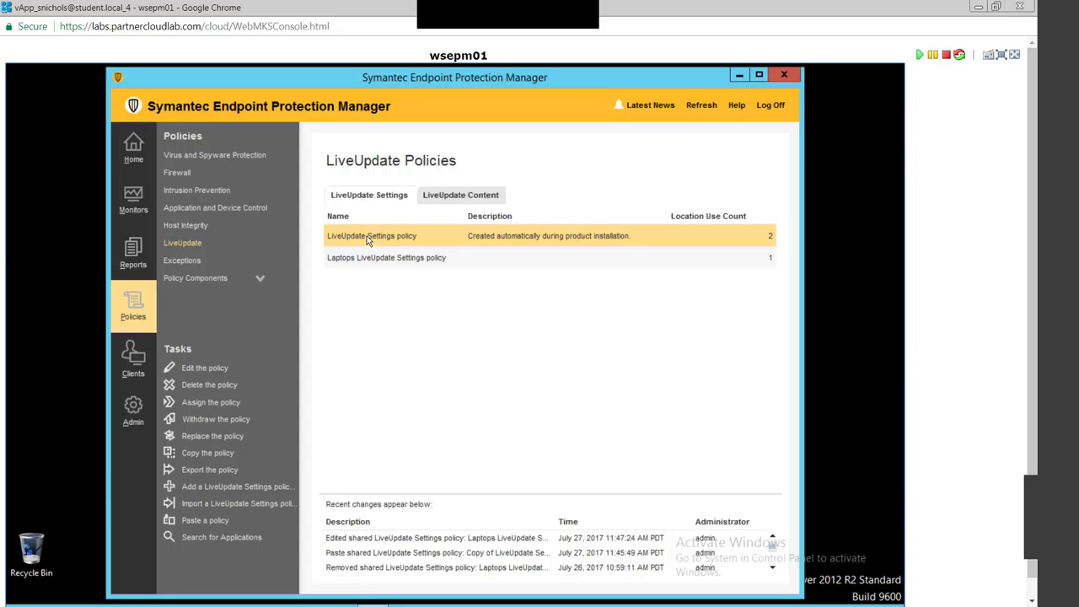
# Step: Reopen the default LiveUpdate Settings policy to check which update servers Windows clients use, and cancel out of it
pyautogui.hotkey('ctrl', 'a')
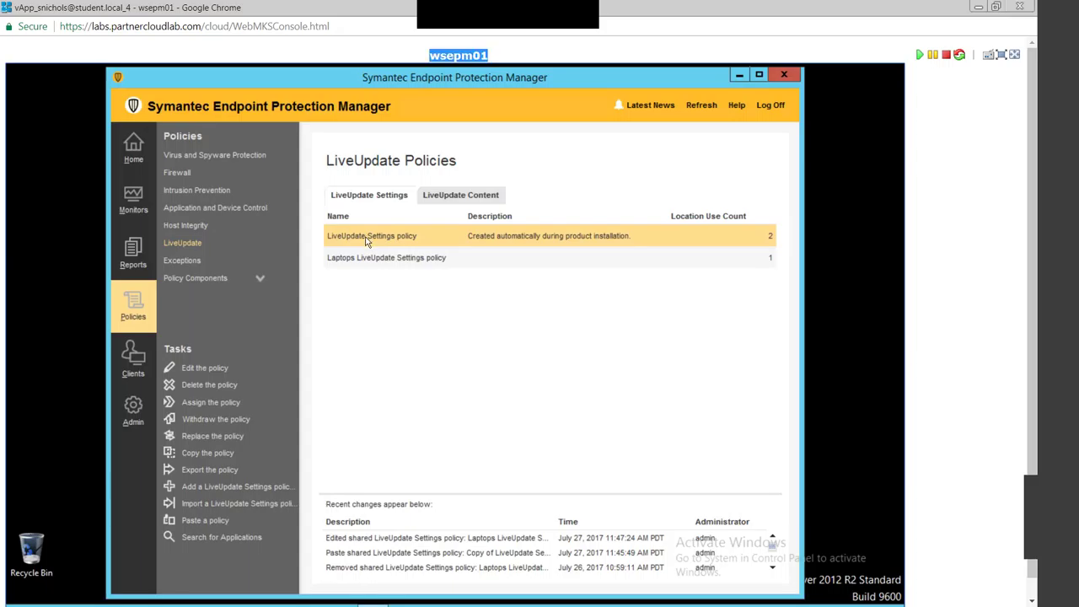
pyautogui.doubleClick(367, 240)
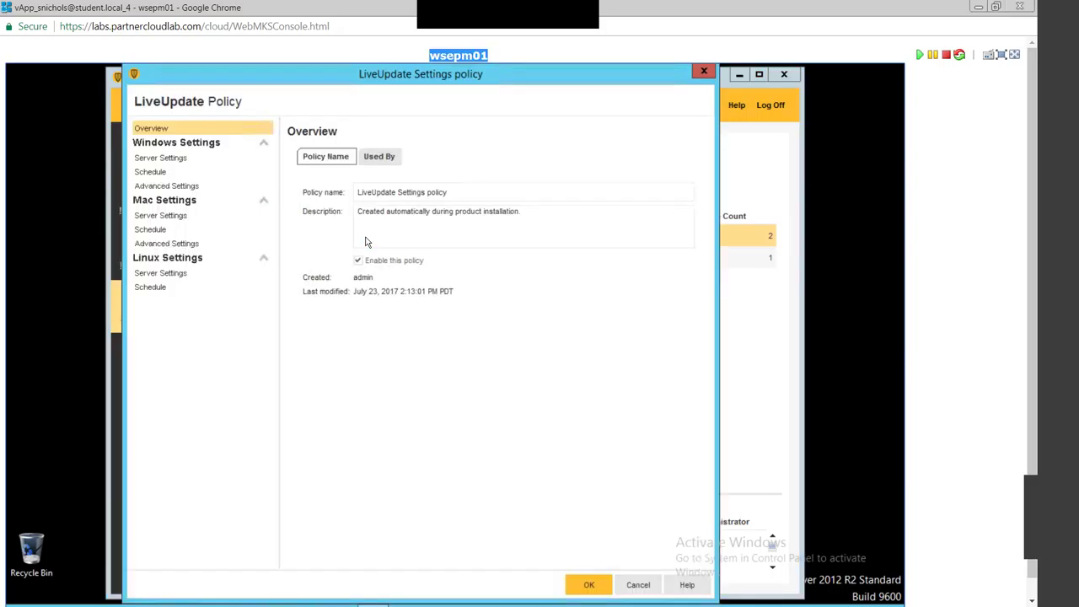
pyautogui.click(149, 159)
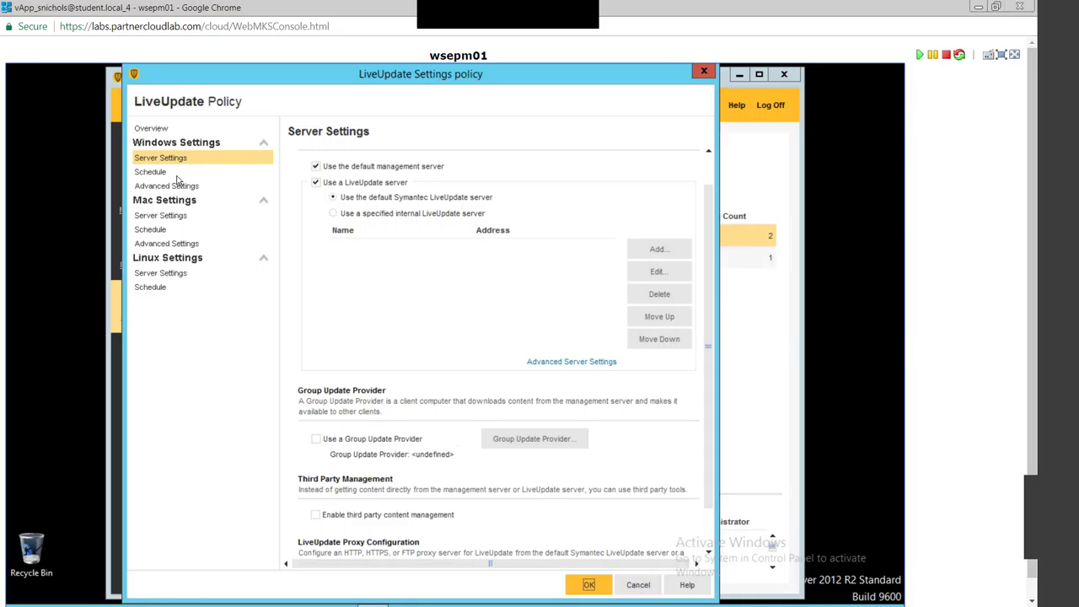
pyautogui.click(628, 582)
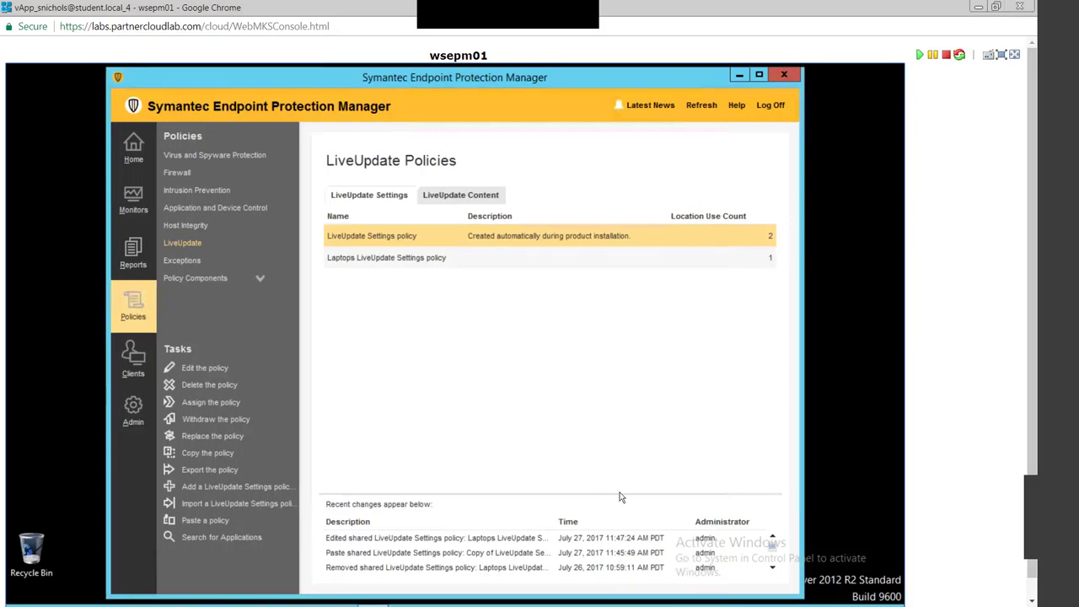